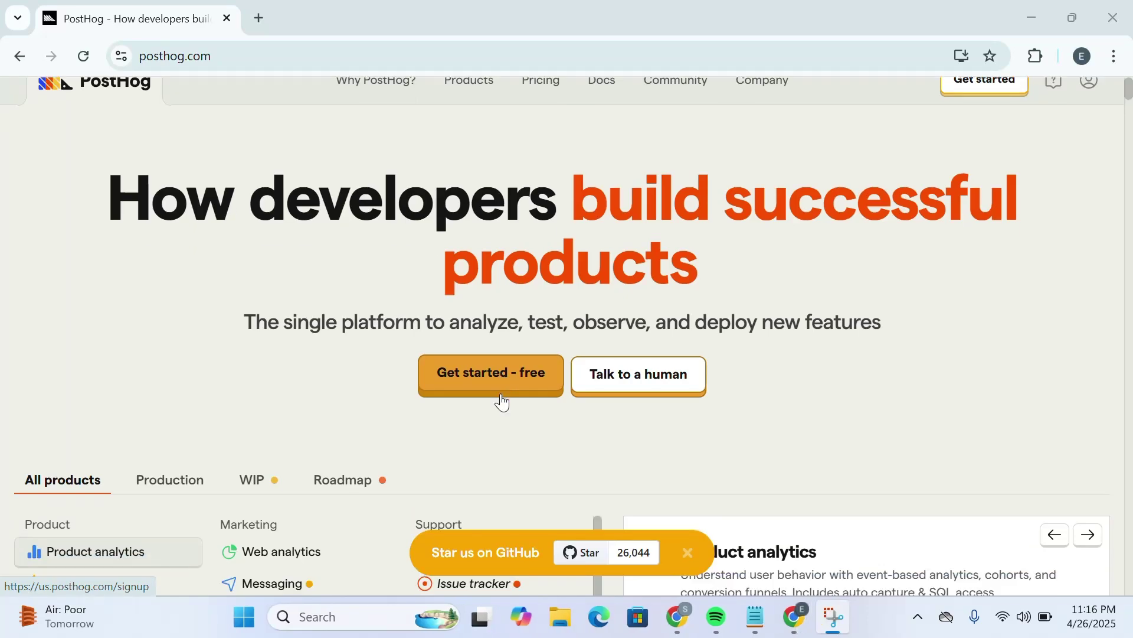
# Scroll up and down through the current PostHog page to look over its content.
pyautogui.scroll(4, 502, 401)
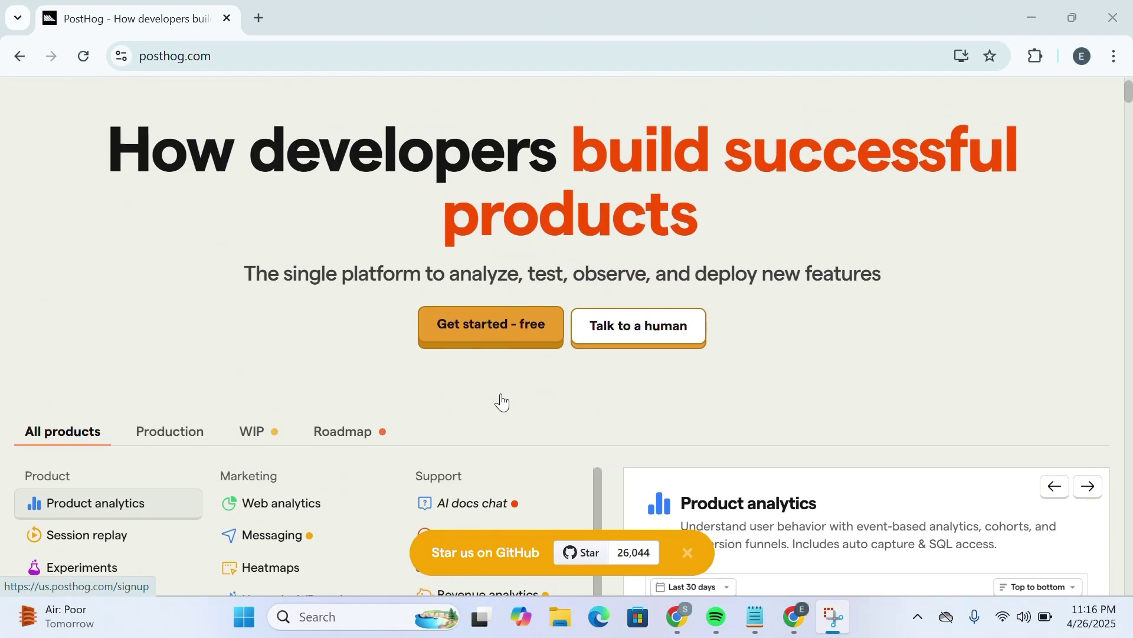
pyautogui.scroll(-3, 502, 401)
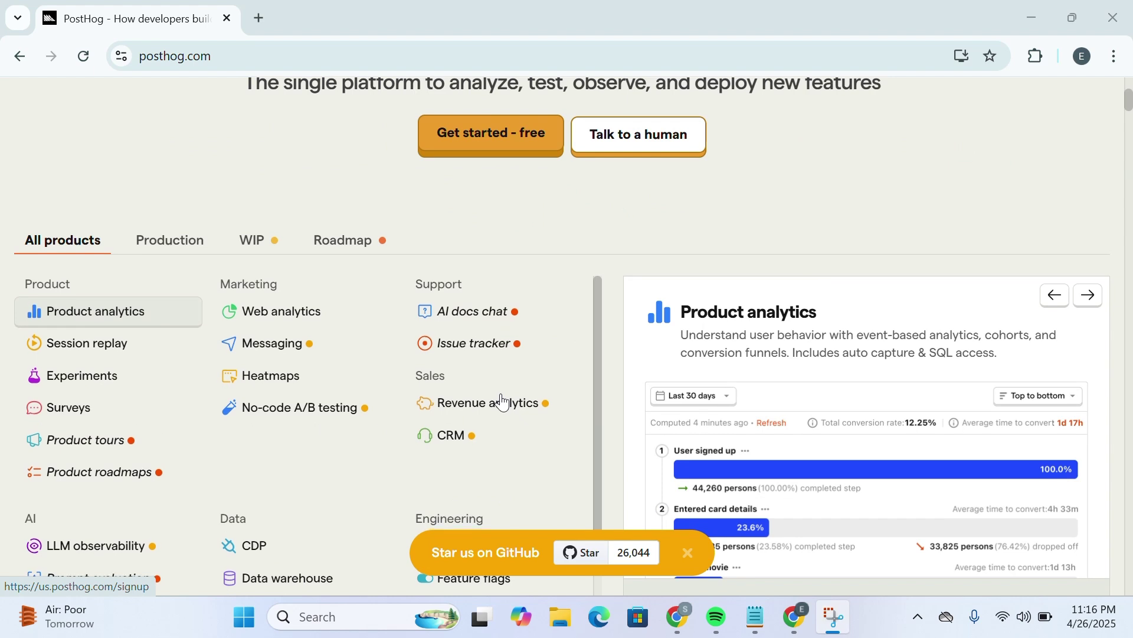
pyautogui.scroll(-1, 502, 401)
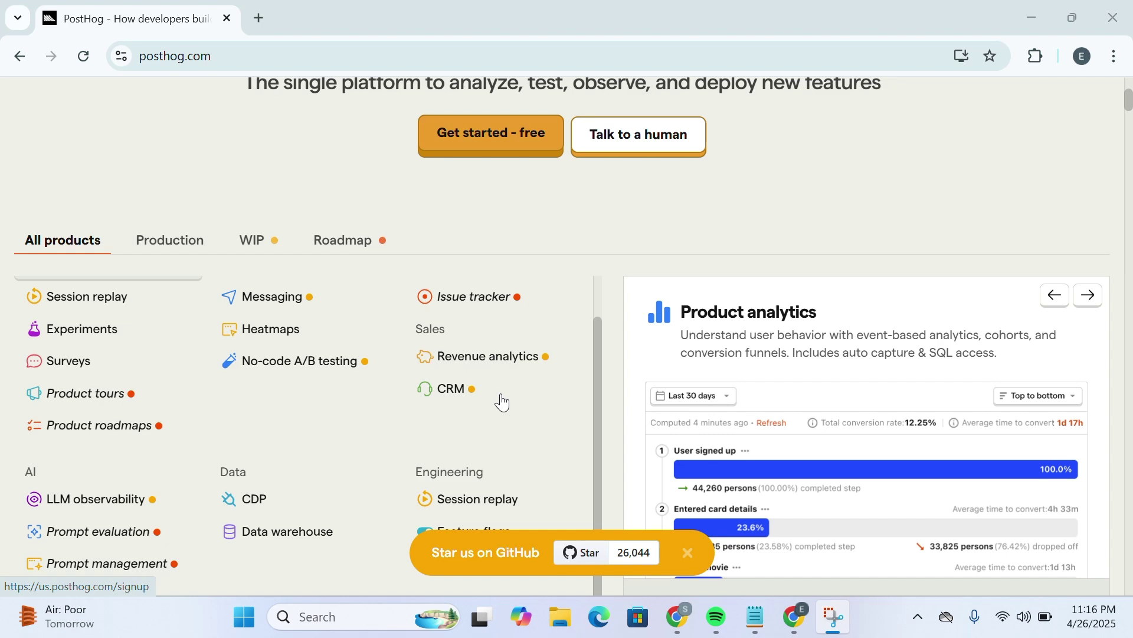
pyautogui.scroll(-2, 502, 402)
pyautogui.scroll(-3, 502, 402)
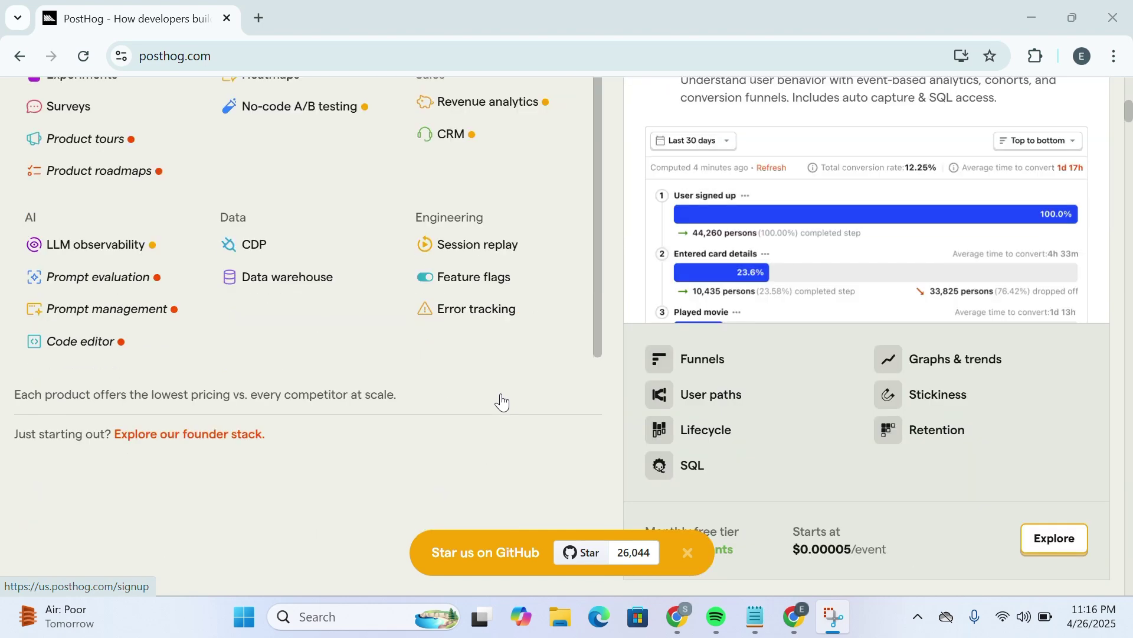
pyautogui.scroll(-4, 502, 402)
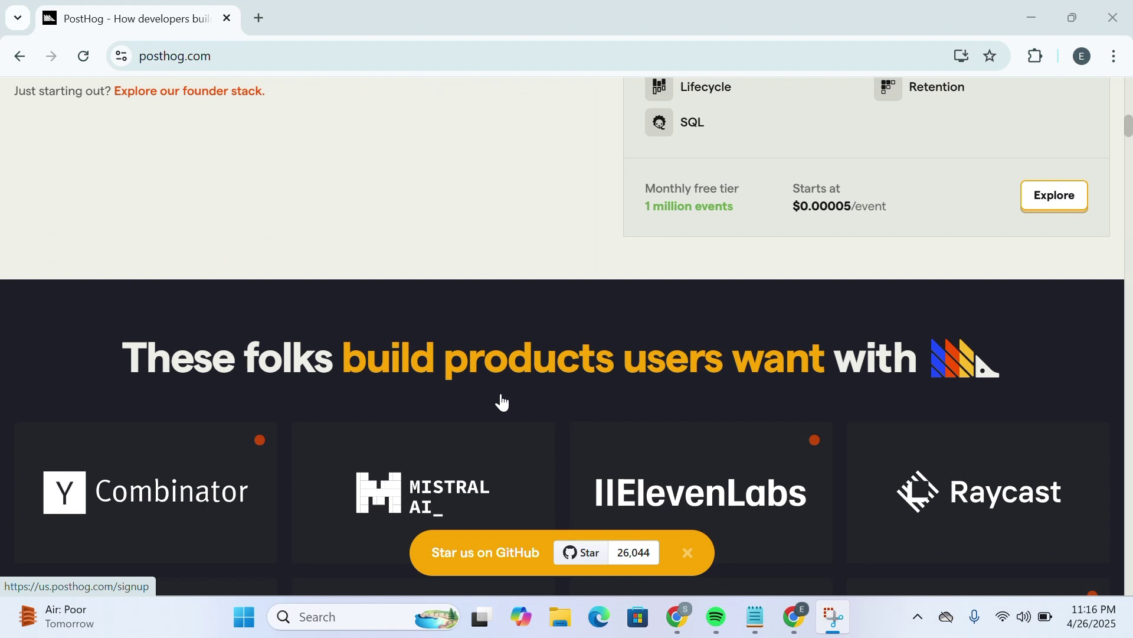
pyautogui.scroll(-3, 502, 401)
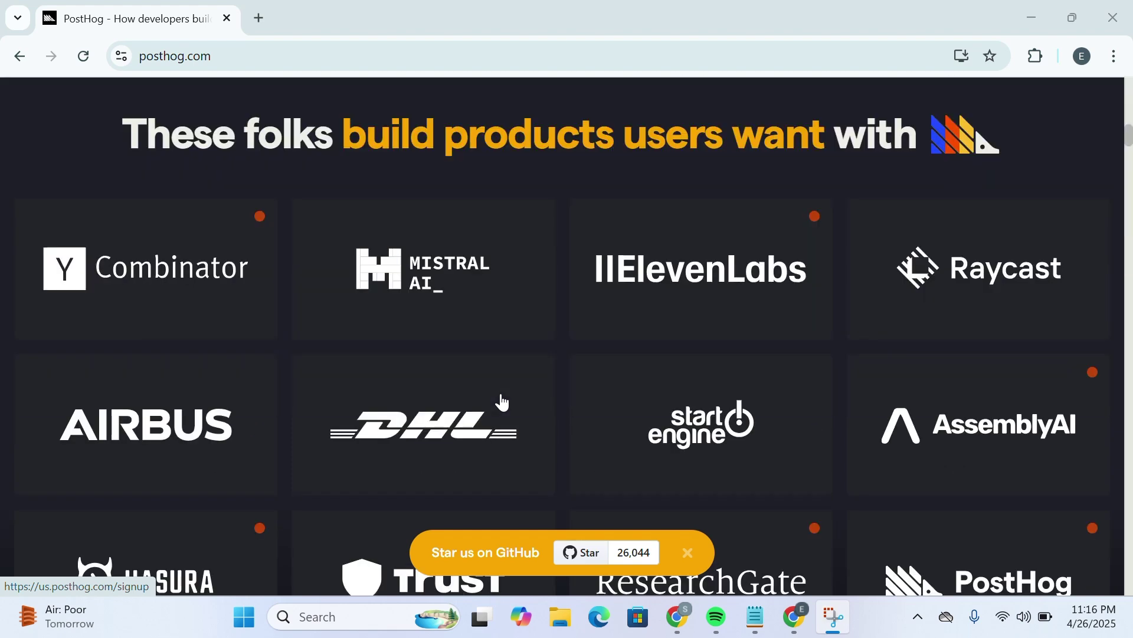
pyautogui.scroll(-3, 503, 401)
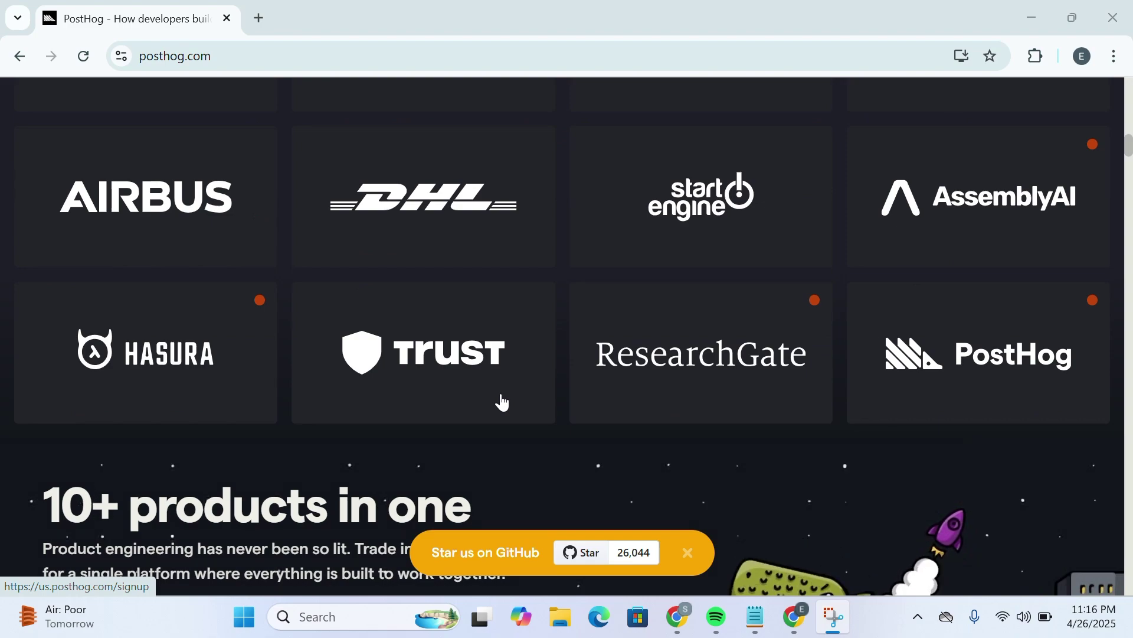
pyautogui.scroll(-3, 502, 401)
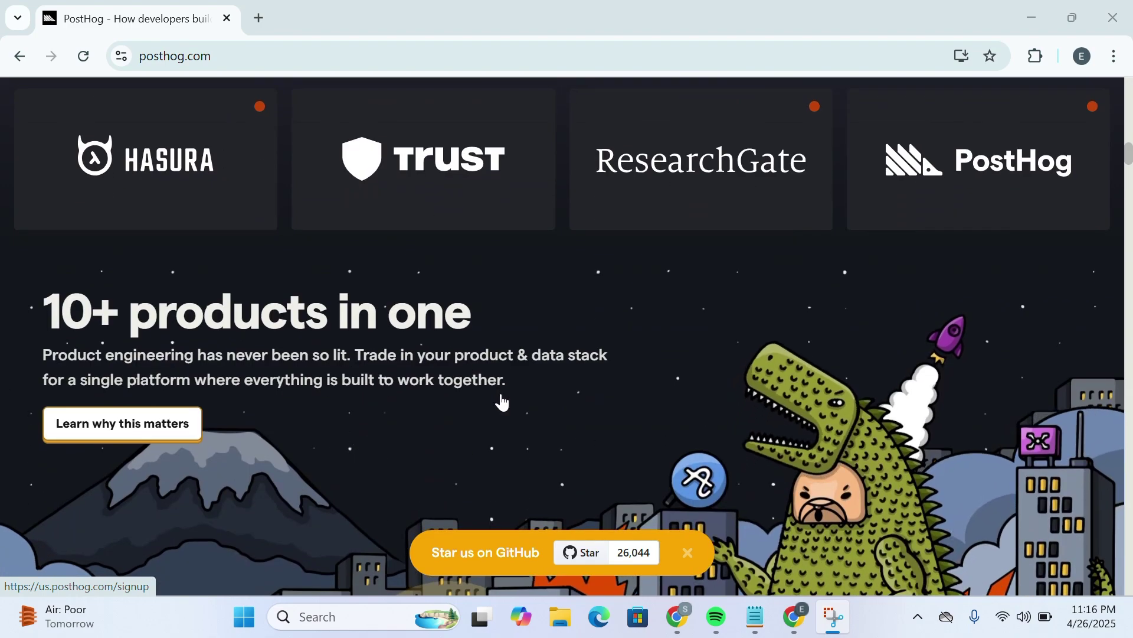
pyautogui.scroll(-3, 503, 401)
pyautogui.scroll(6, 502, 401)
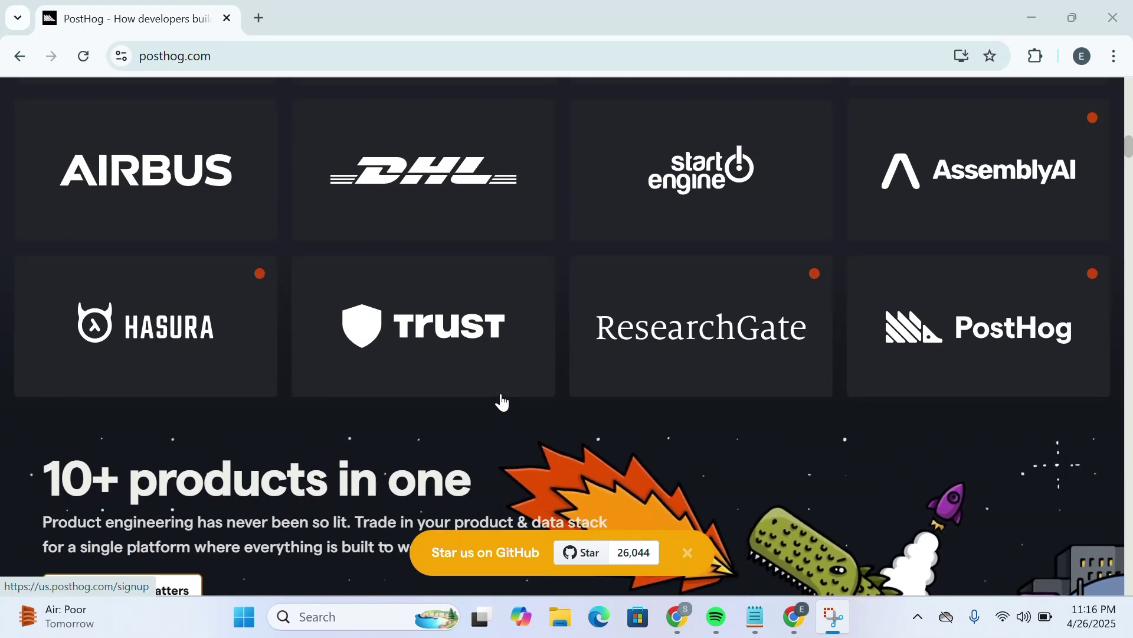
pyautogui.scroll(-1, 530, 287)
pyautogui.scroll(3, 527, 285)
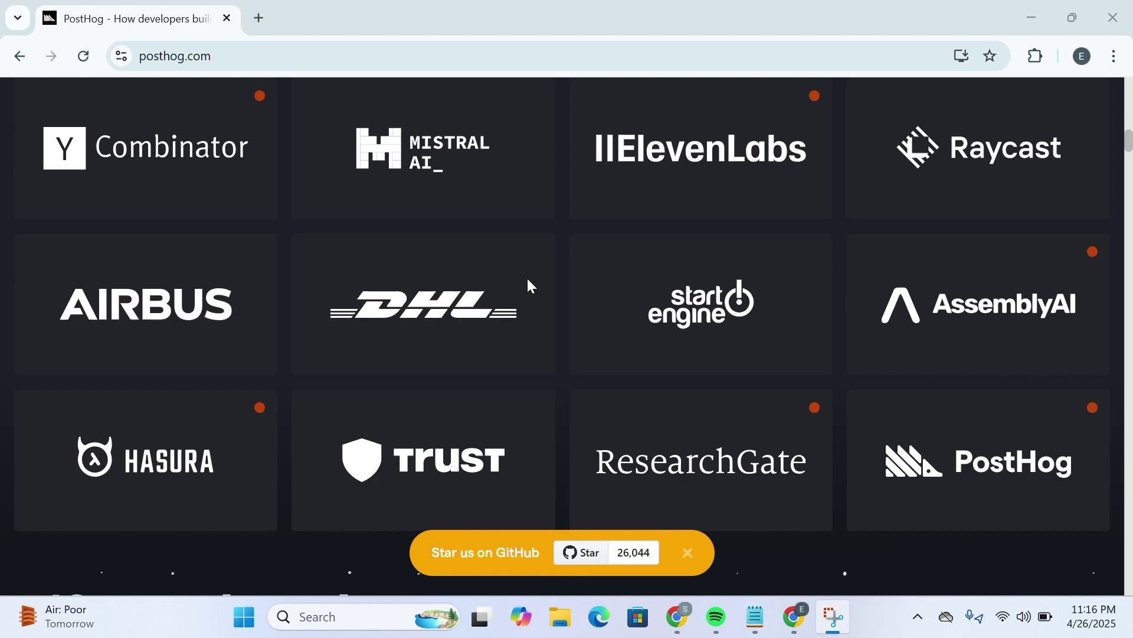
pyautogui.scroll(-3, 529, 286)
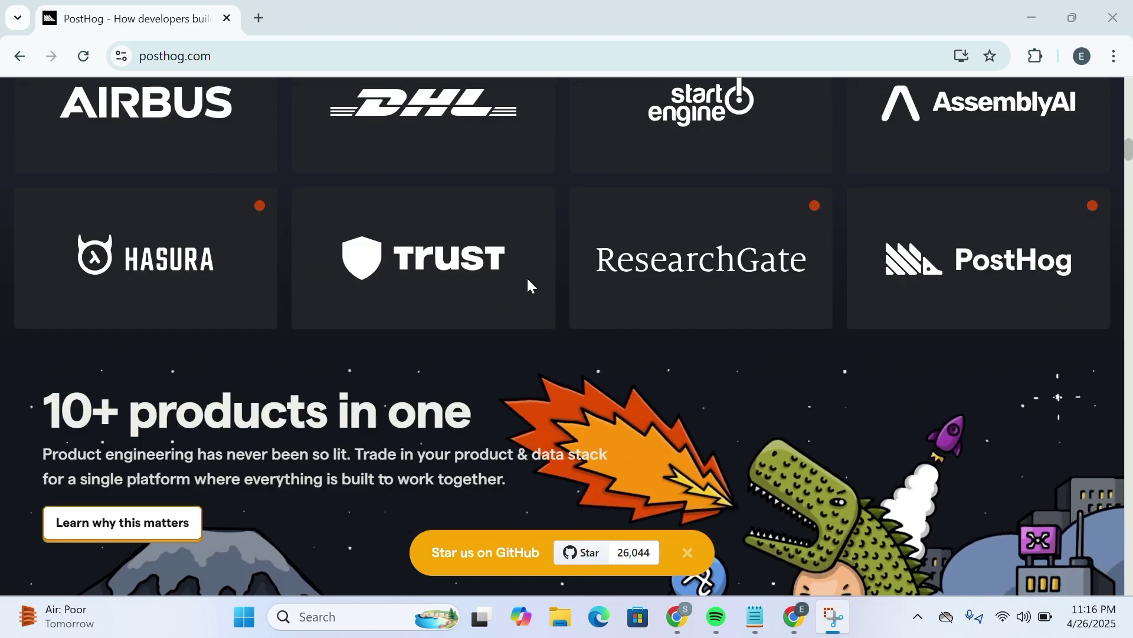
pyautogui.scroll(5, 527, 281)
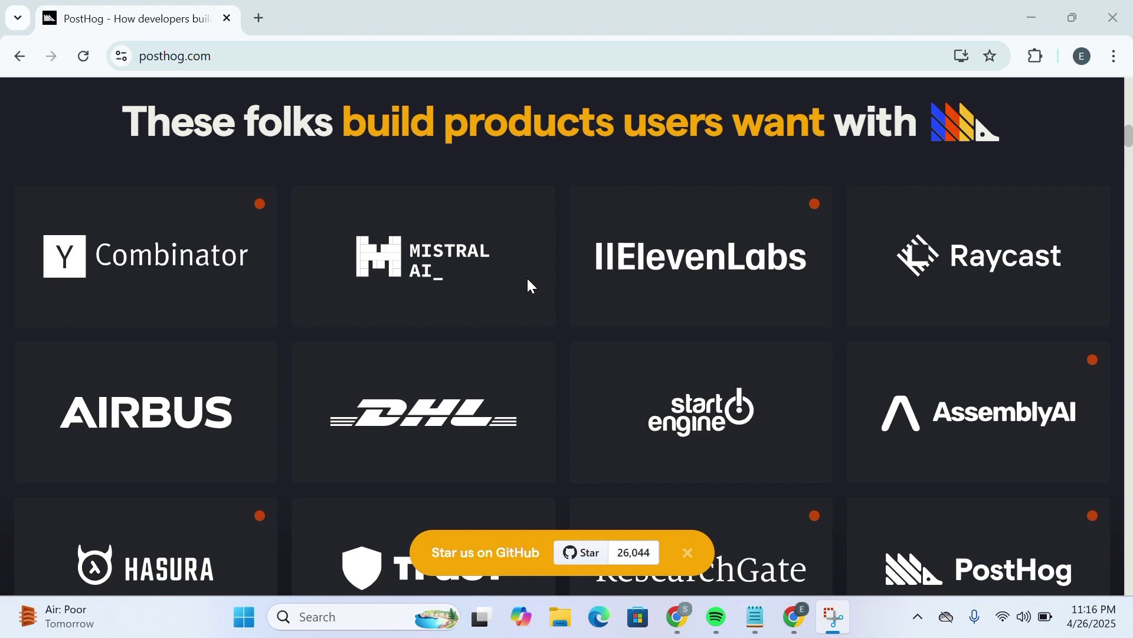
pyautogui.scroll(5, 528, 280)
pyautogui.scroll(5, 528, 280)
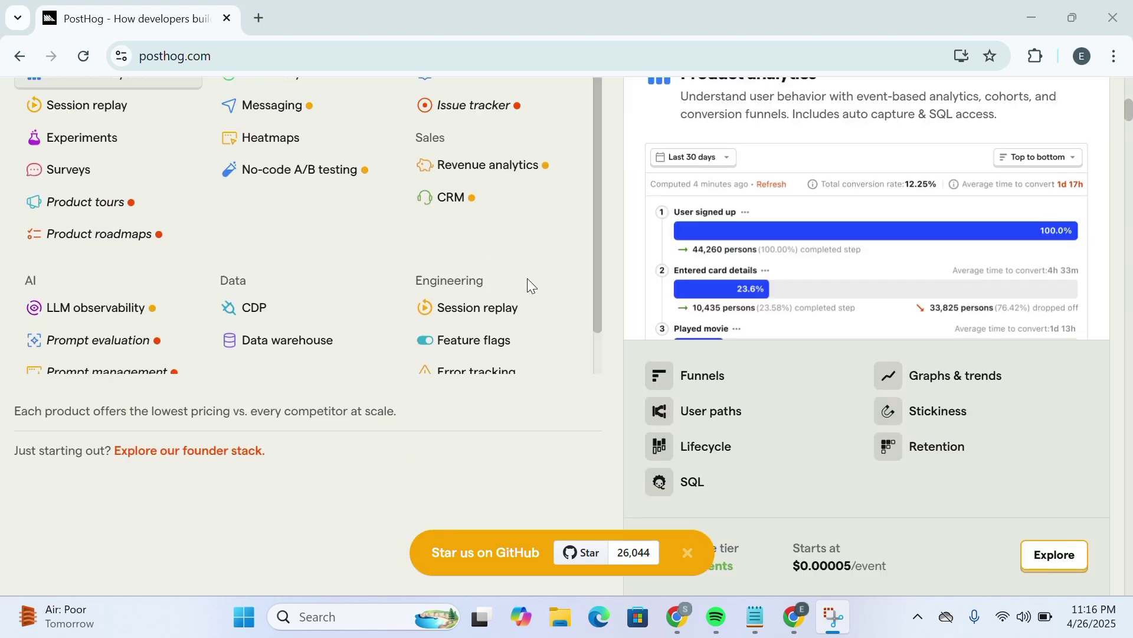
pyautogui.scroll(5, 573, 357)
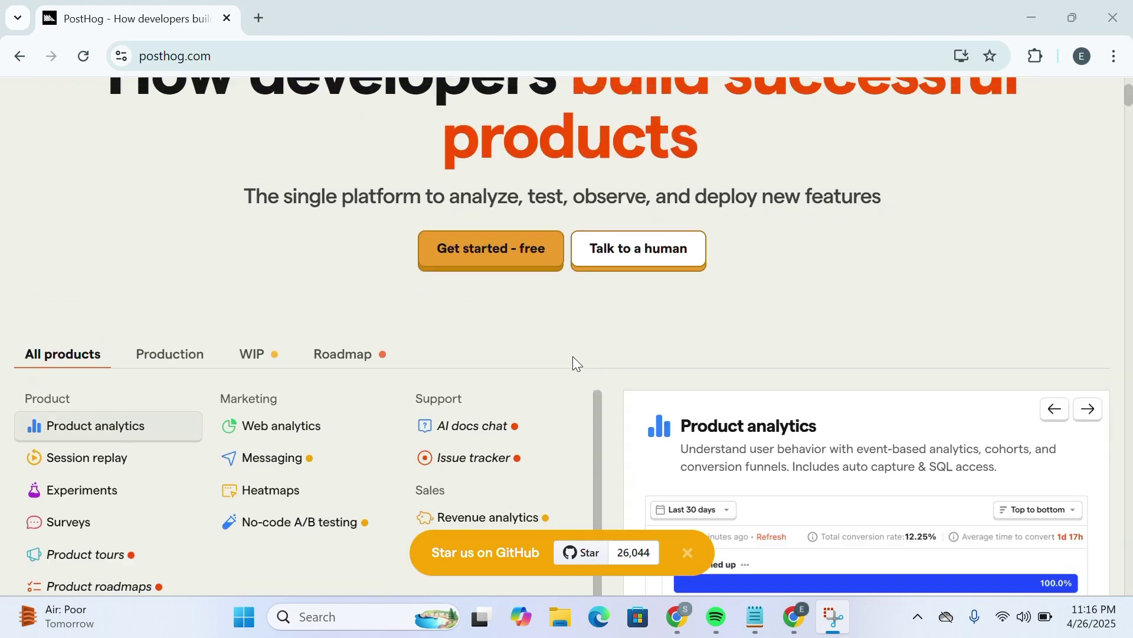
pyautogui.scroll(2, 573, 357)
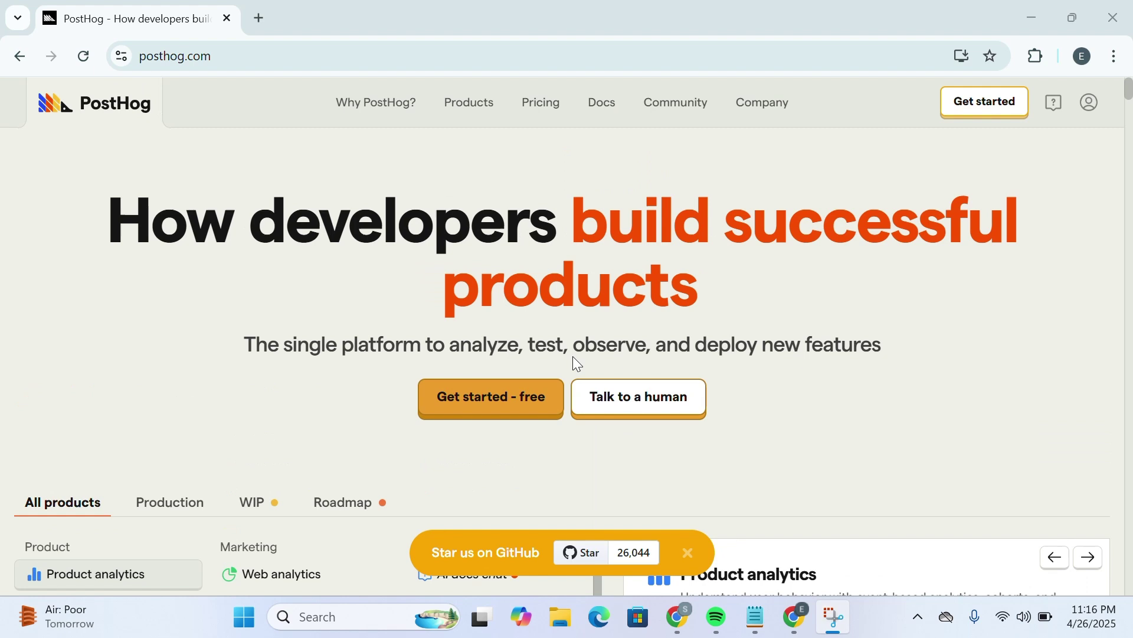
pyautogui.scroll(-4, 573, 356)
pyautogui.scroll(-1, 573, 355)
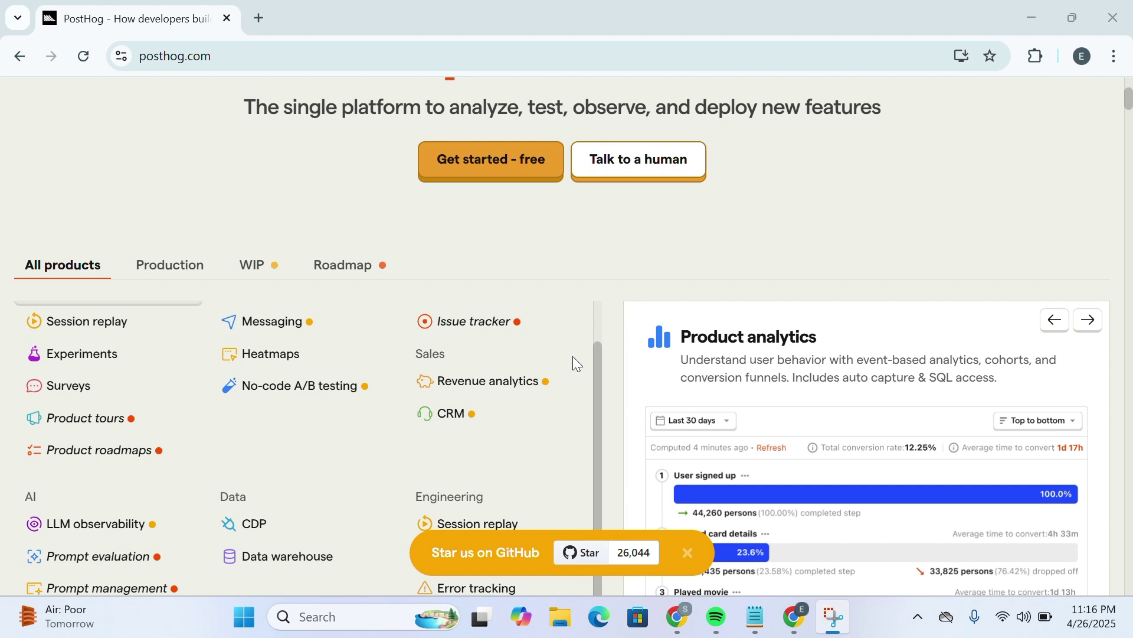
pyautogui.scroll(-3, 573, 357)
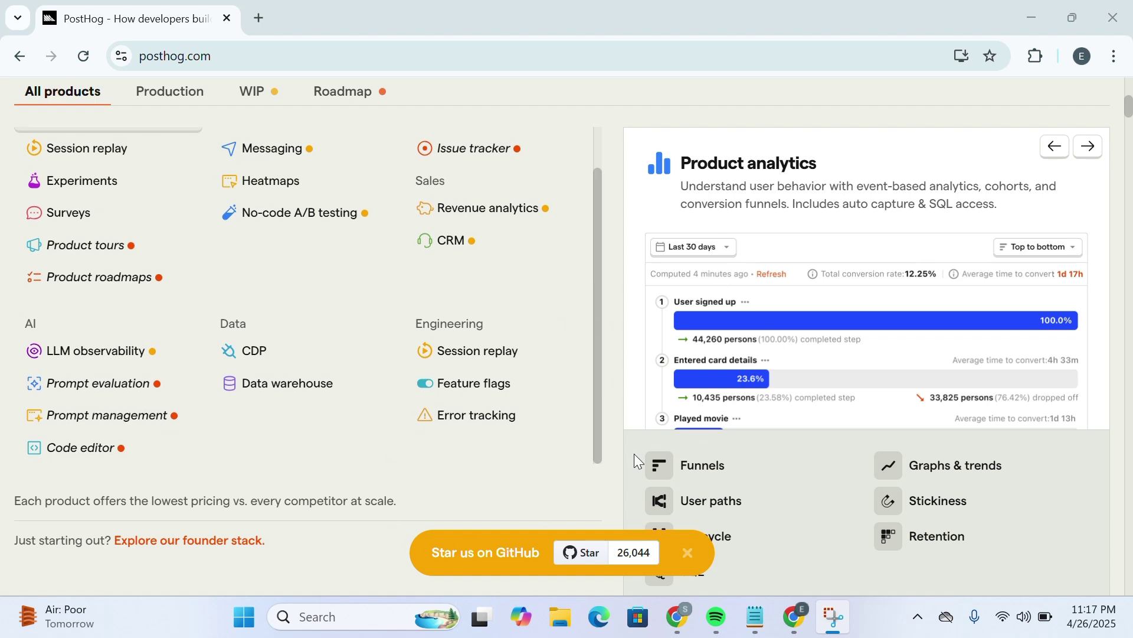
pyautogui.scroll(1, 584, 254)
pyautogui.scroll(1, 584, 254)
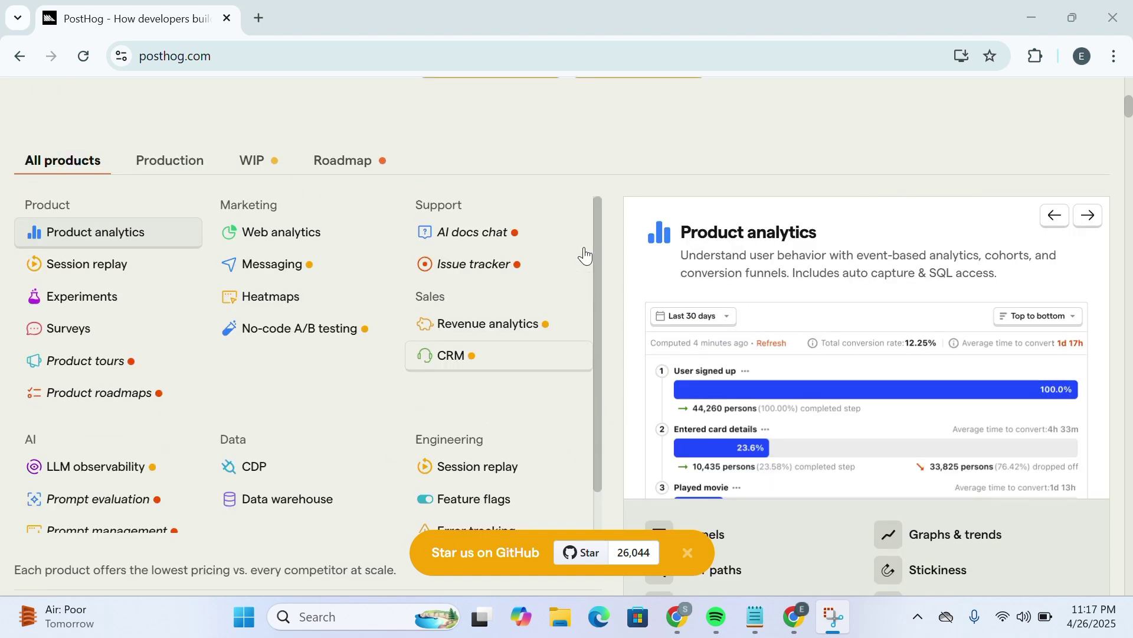
pyautogui.scroll(5, 584, 255)
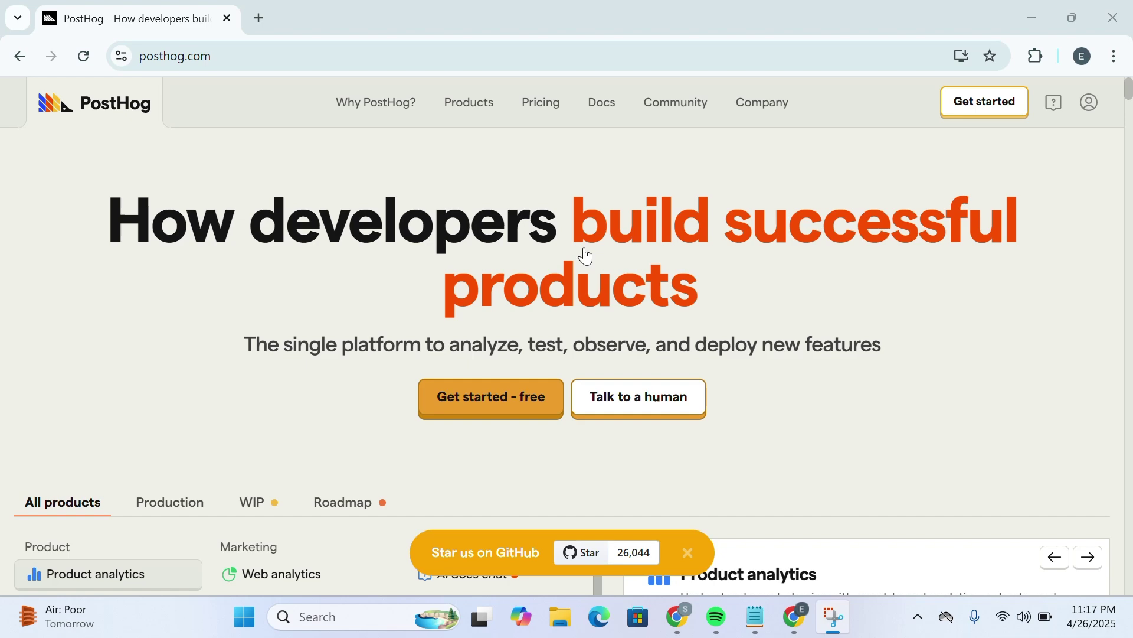
pyautogui.scroll(-3, 586, 255)
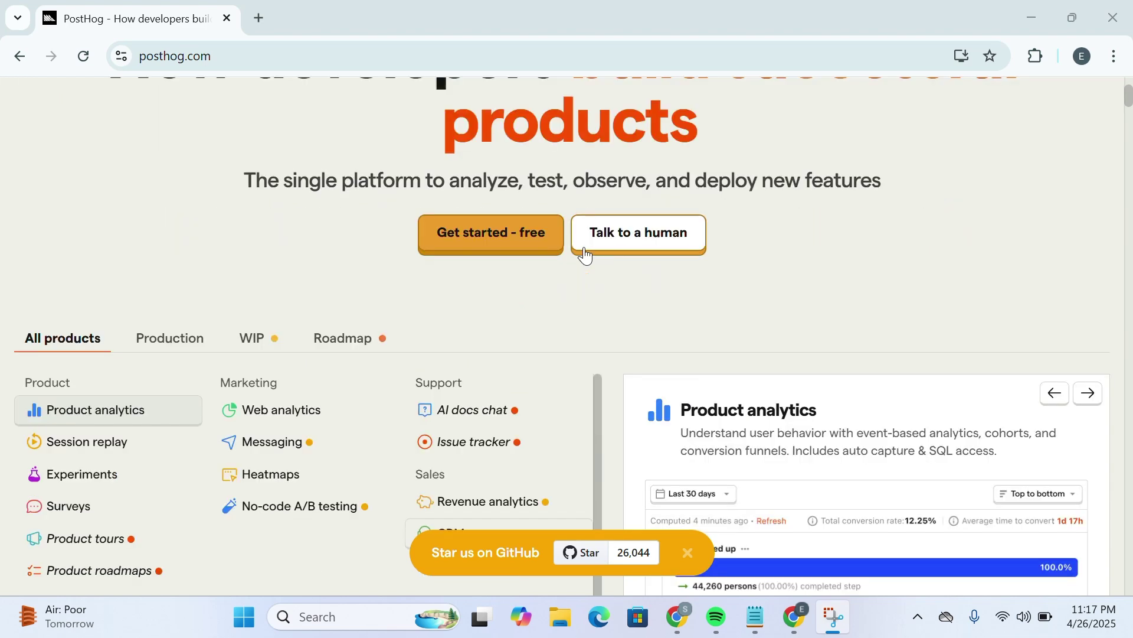
pyautogui.scroll(-3, 586, 255)
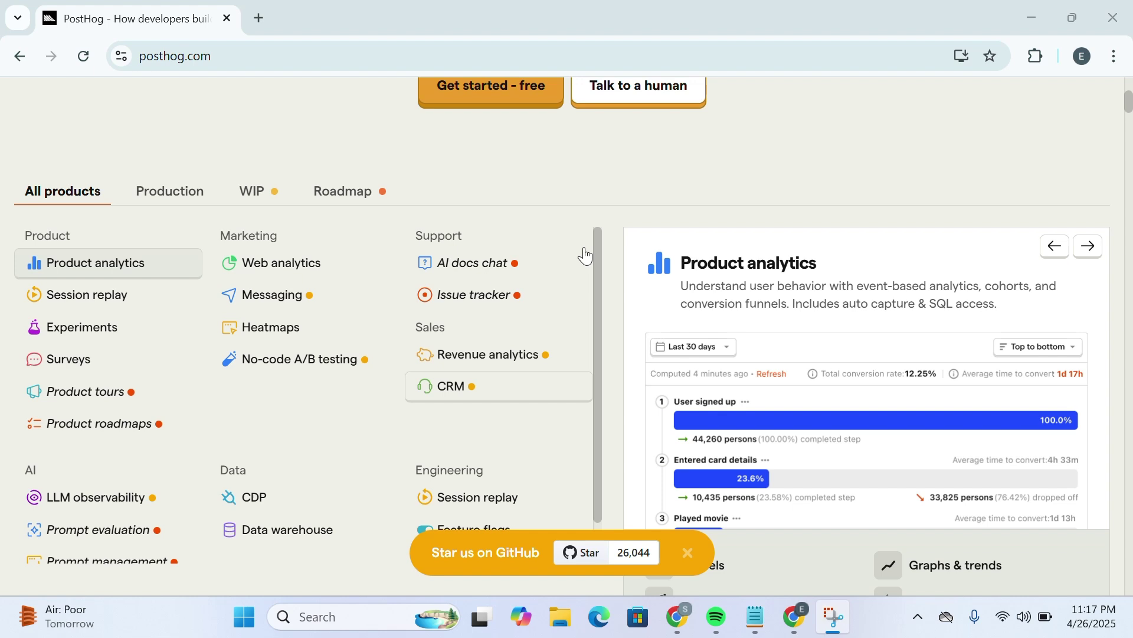
pyautogui.scroll(-1, 585, 255)
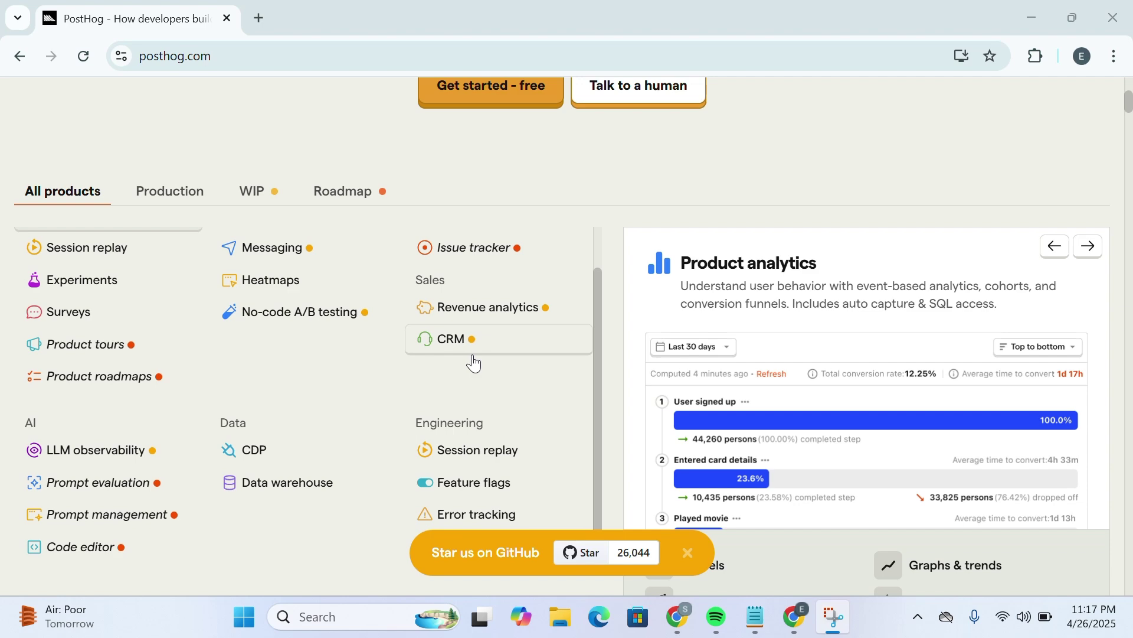
pyautogui.scroll(3, 678, 373)
pyautogui.scroll(3, 679, 373)
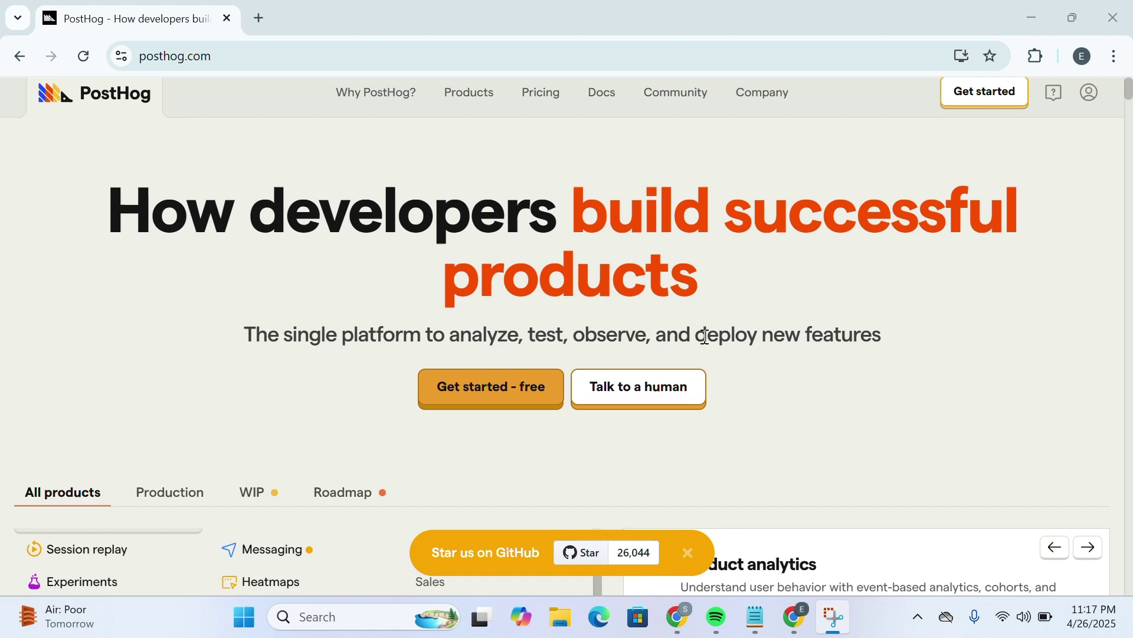
pyautogui.scroll(-5, 705, 336)
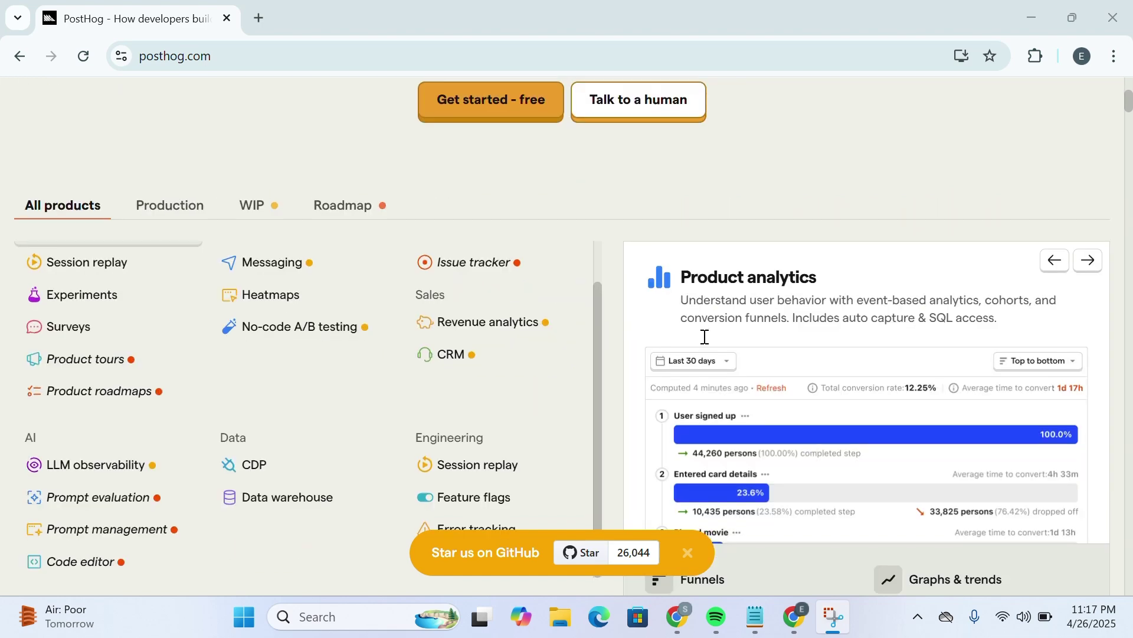
pyautogui.scroll(-4, 705, 337)
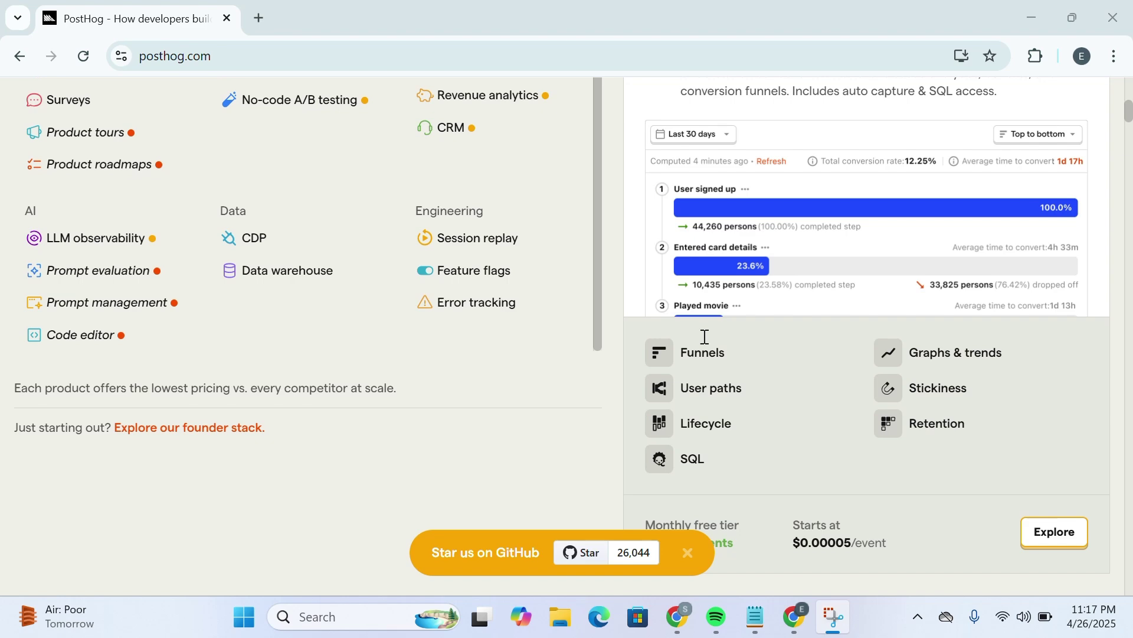
pyautogui.scroll(-3, 705, 337)
pyautogui.scroll(-3, 705, 336)
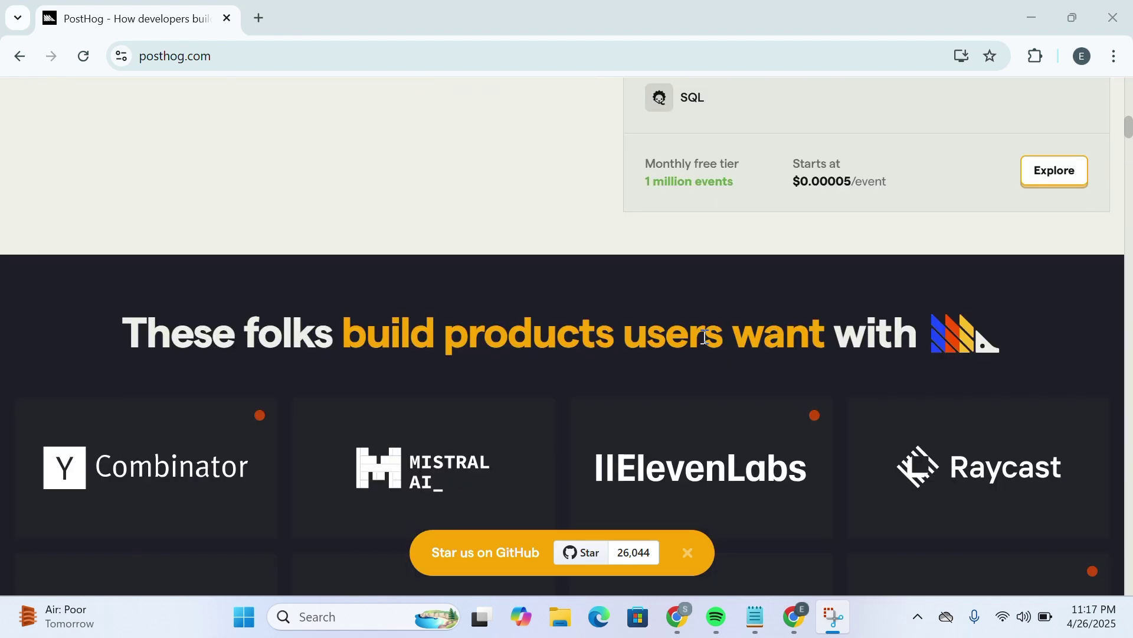
pyautogui.scroll(-2, 705, 336)
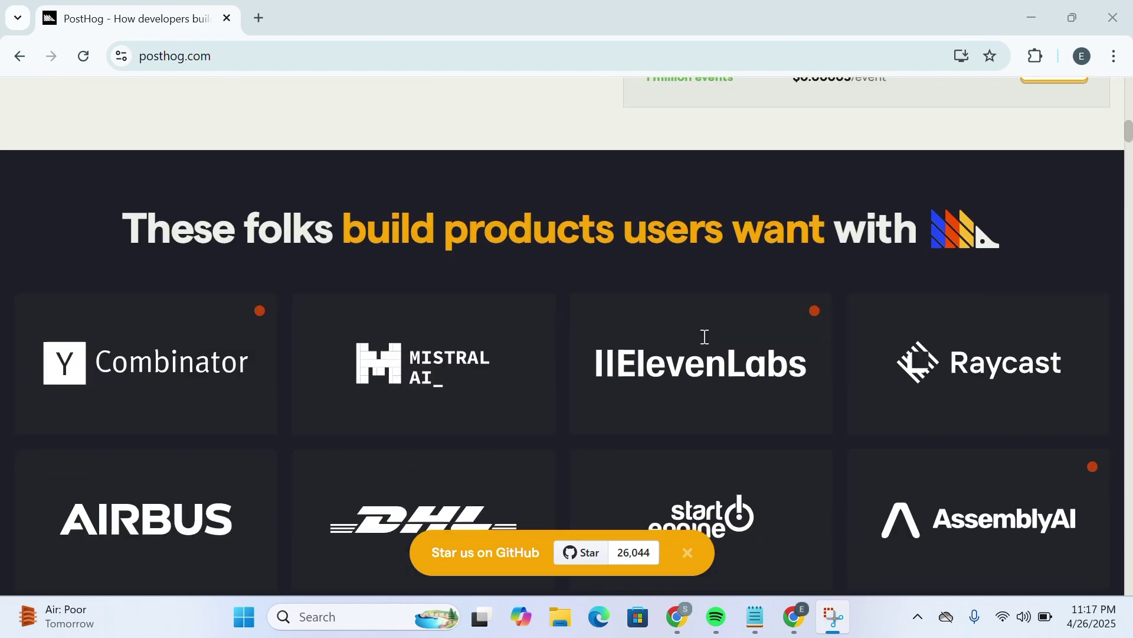
pyautogui.scroll(-2, 705, 337)
pyautogui.scroll(-3, 705, 337)
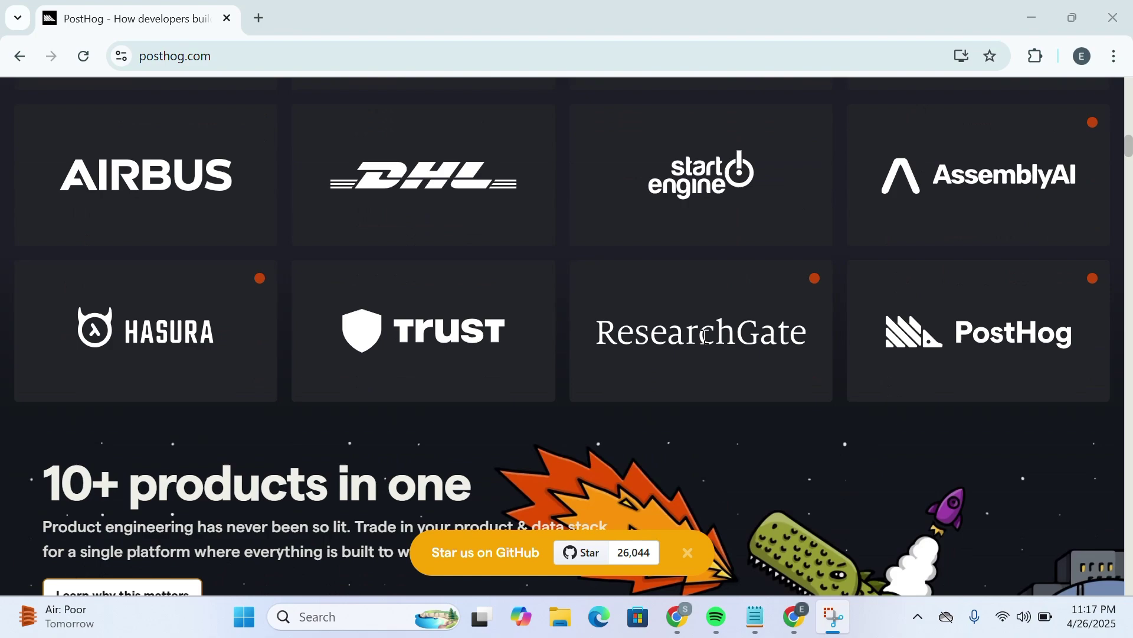
pyautogui.scroll(-2, 704, 336)
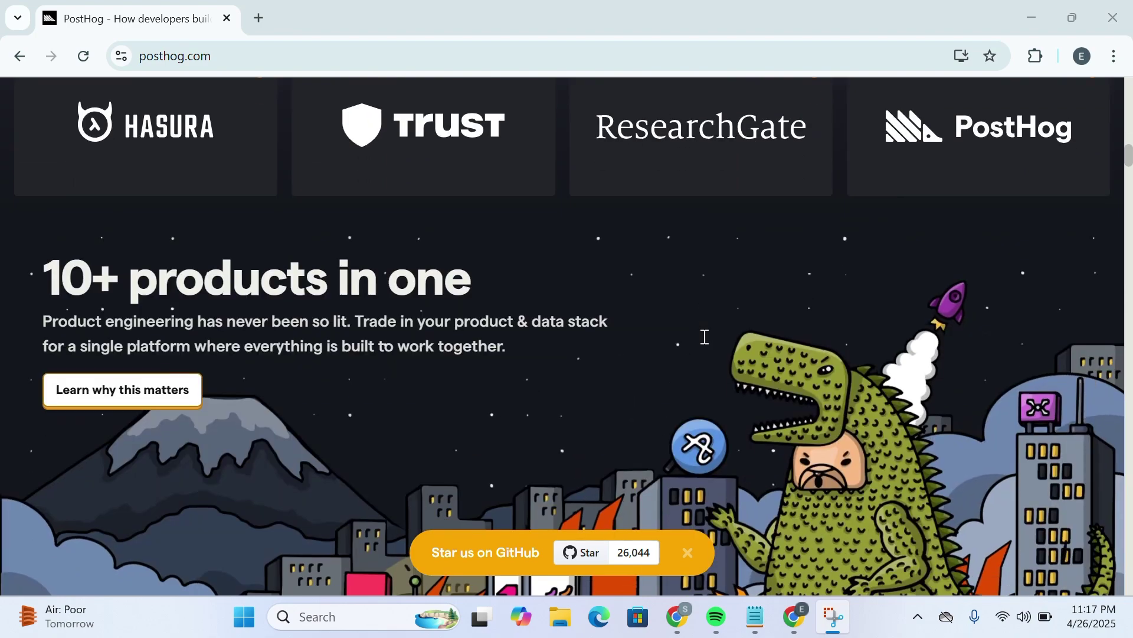
pyautogui.scroll(-2, 705, 337)
pyautogui.scroll(-2, 705, 337)
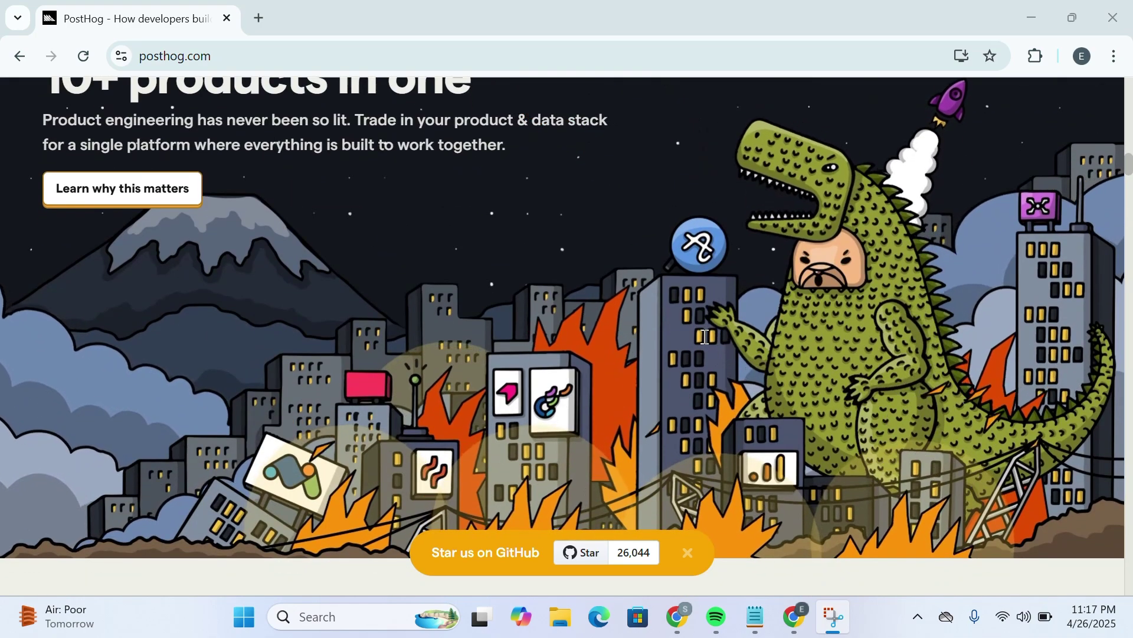
pyautogui.scroll(-2, 704, 336)
pyautogui.scroll(-2, 705, 337)
pyautogui.scroll(-3, 705, 337)
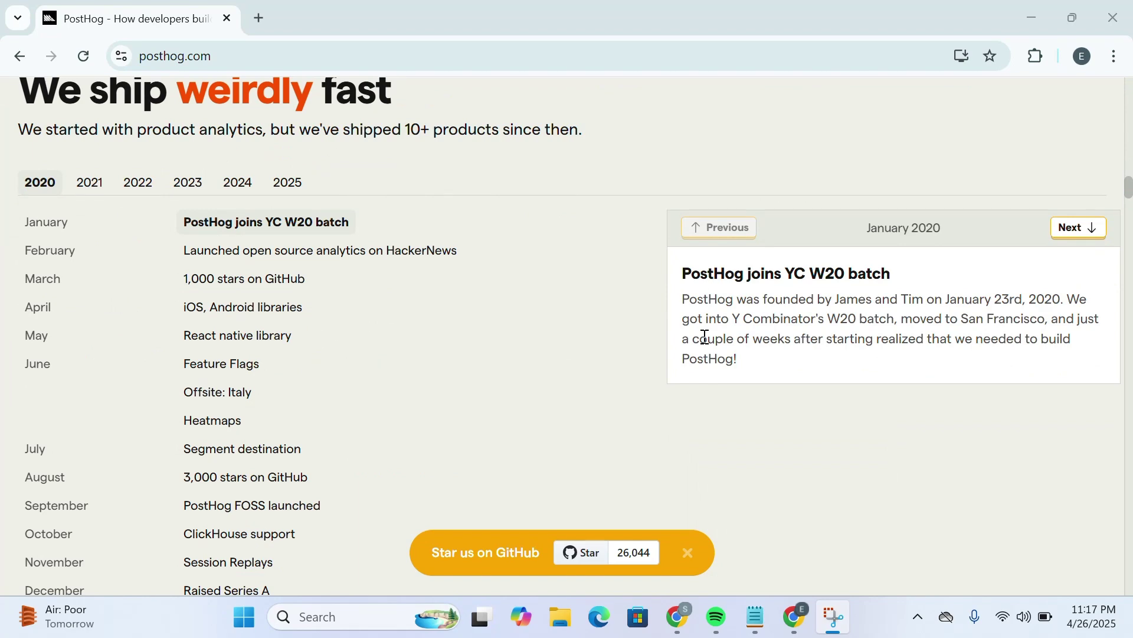
pyautogui.scroll(-2, 705, 336)
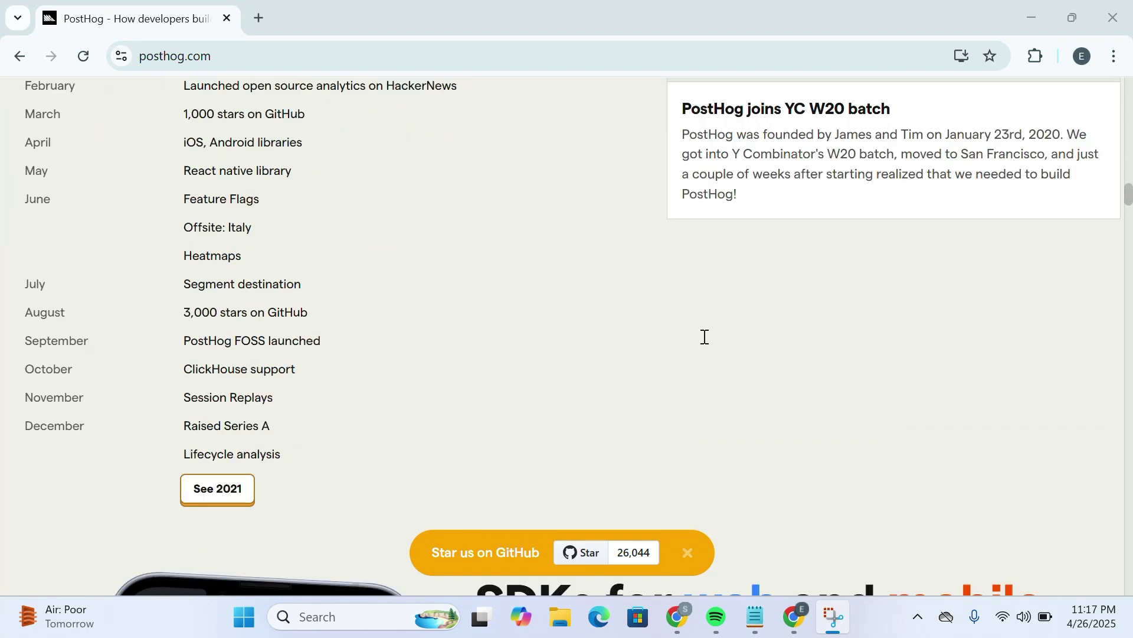
pyautogui.scroll(-3, 704, 336)
pyautogui.scroll(-2, 704, 336)
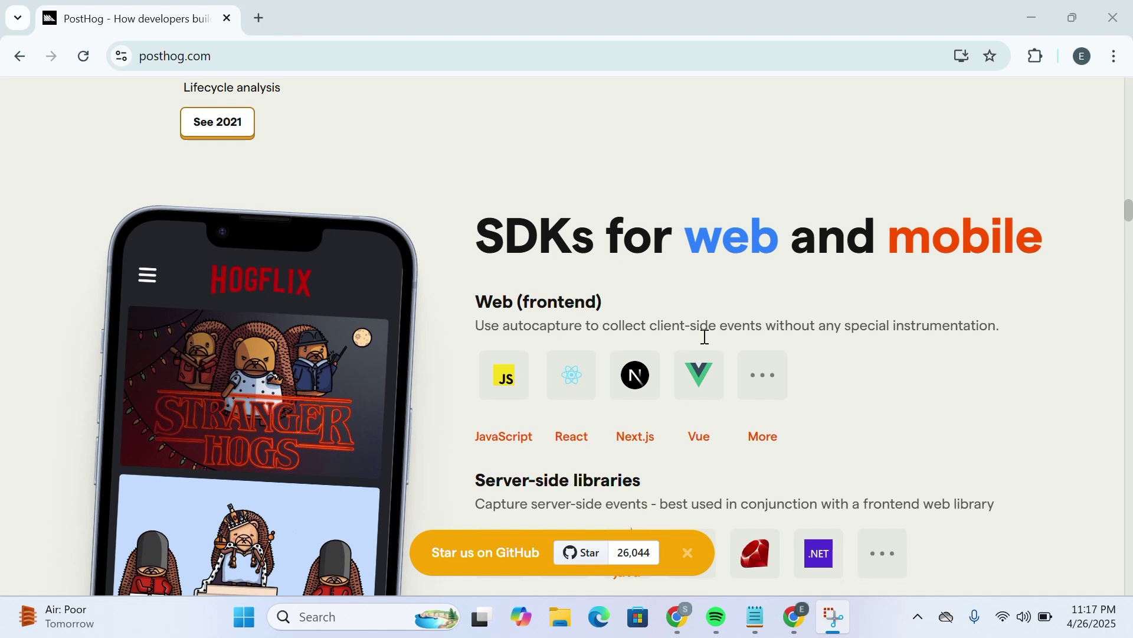
pyautogui.scroll(-3, 705, 336)
pyautogui.scroll(-3, 705, 337)
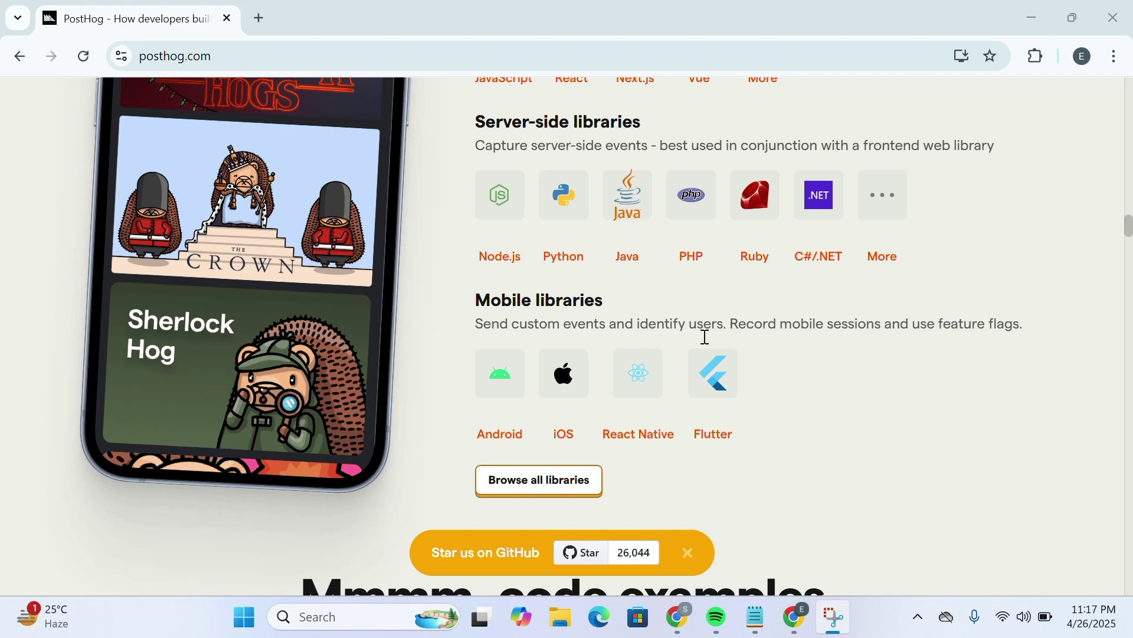
pyautogui.scroll(-8, 705, 336)
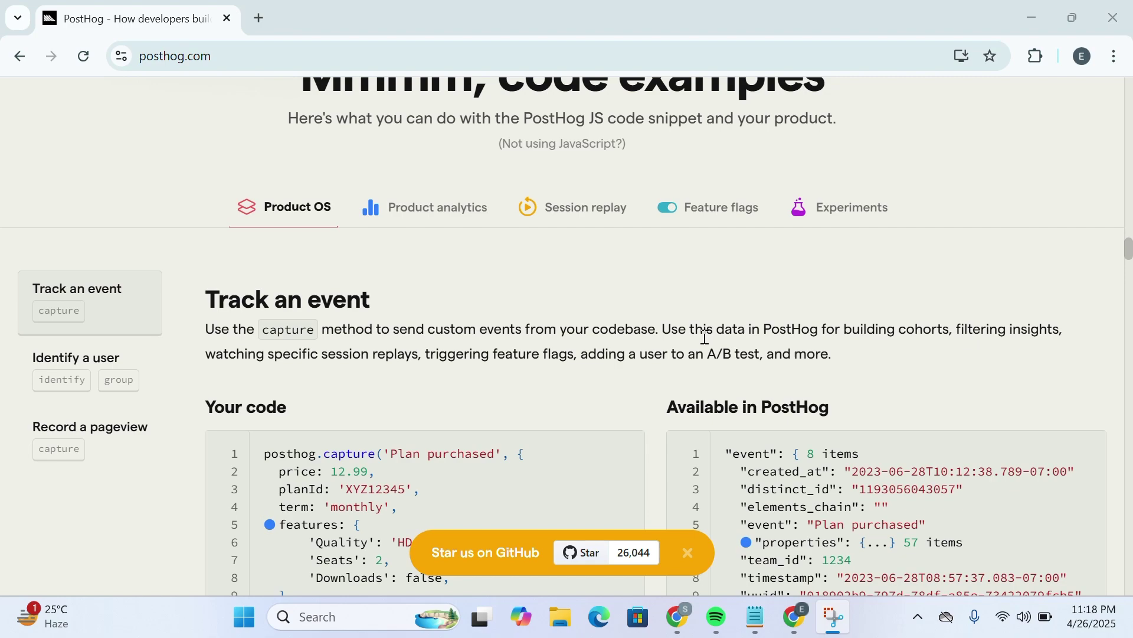
pyautogui.scroll(3, 705, 337)
pyautogui.scroll(6, 705, 337)
pyautogui.scroll(6, 704, 337)
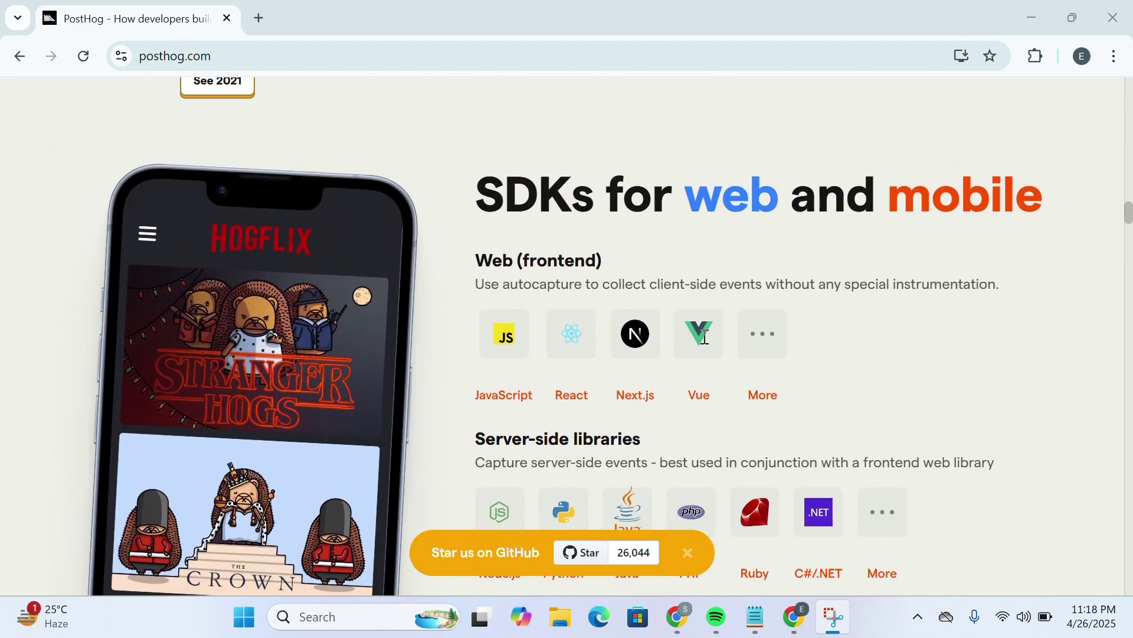
pyautogui.scroll(4, 705, 336)
pyautogui.scroll(4, 705, 337)
pyautogui.scroll(1, 705, 336)
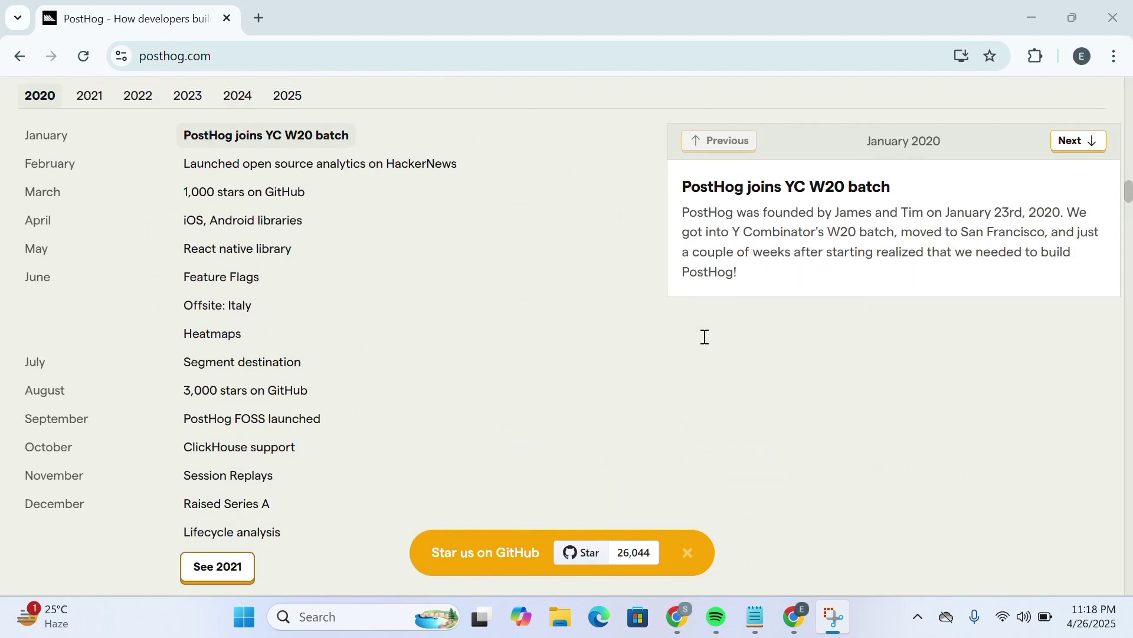
pyautogui.scroll(4, 705, 337)
pyautogui.scroll(4, 705, 337)
pyautogui.scroll(3, 704, 336)
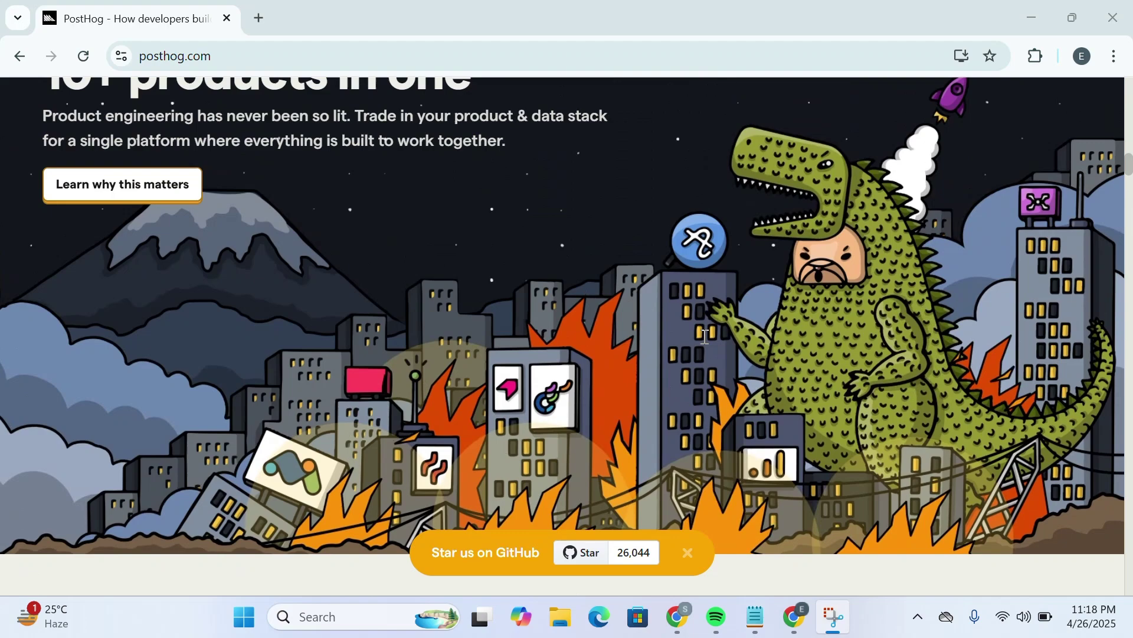
pyautogui.scroll(3, 705, 337)
pyautogui.scroll(2, 705, 336)
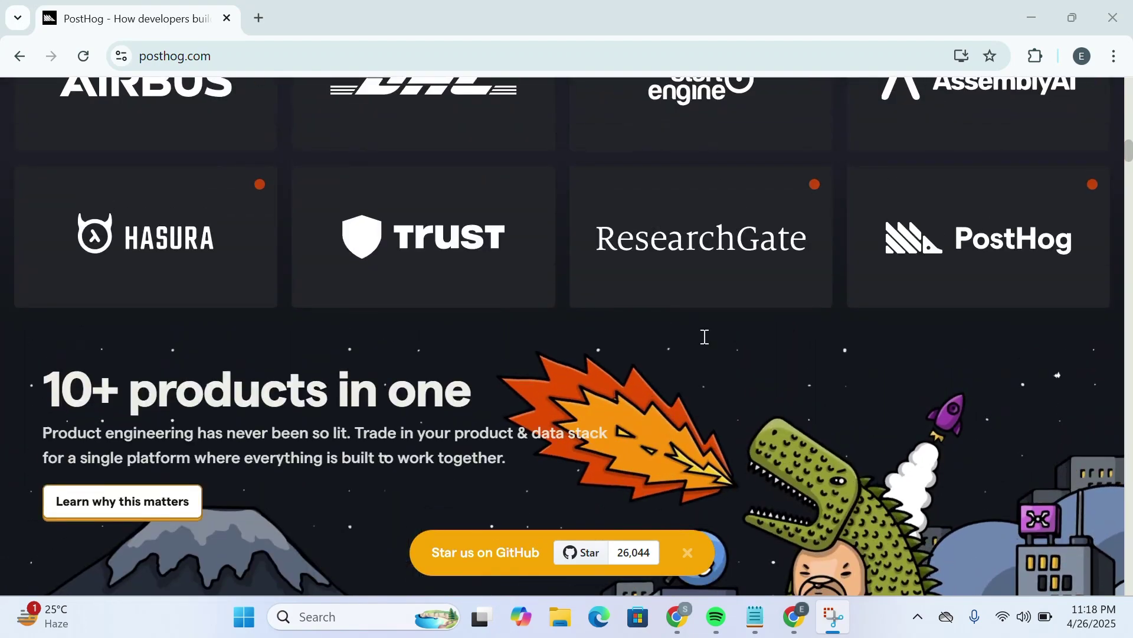
pyautogui.scroll(-2, 705, 336)
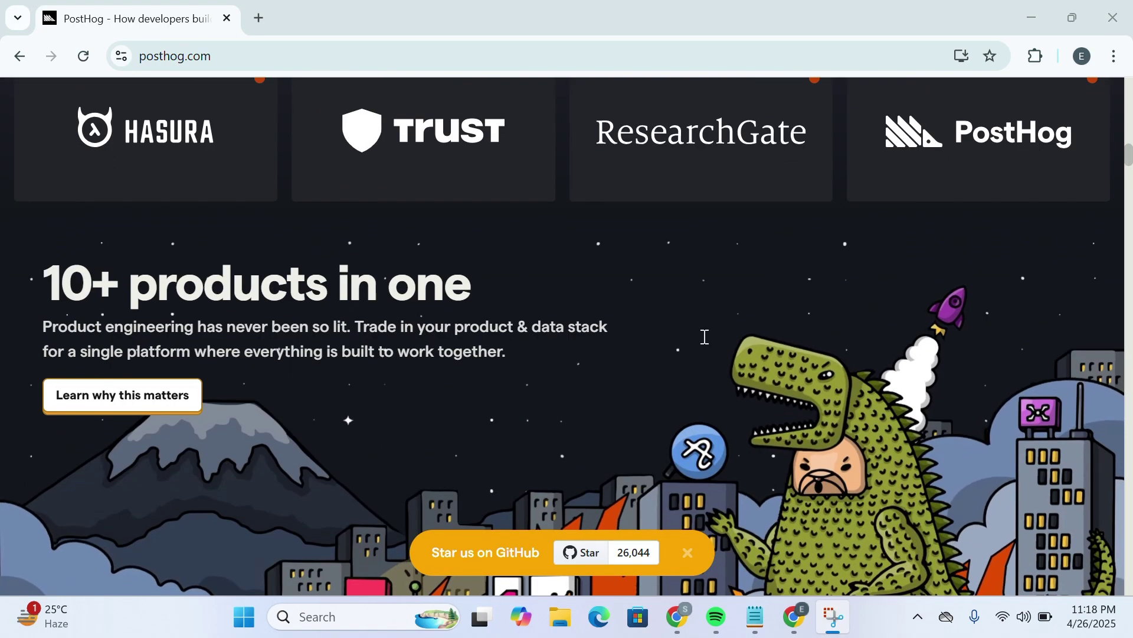
pyautogui.scroll(-5, 705, 336)
pyautogui.scroll(2, 705, 336)
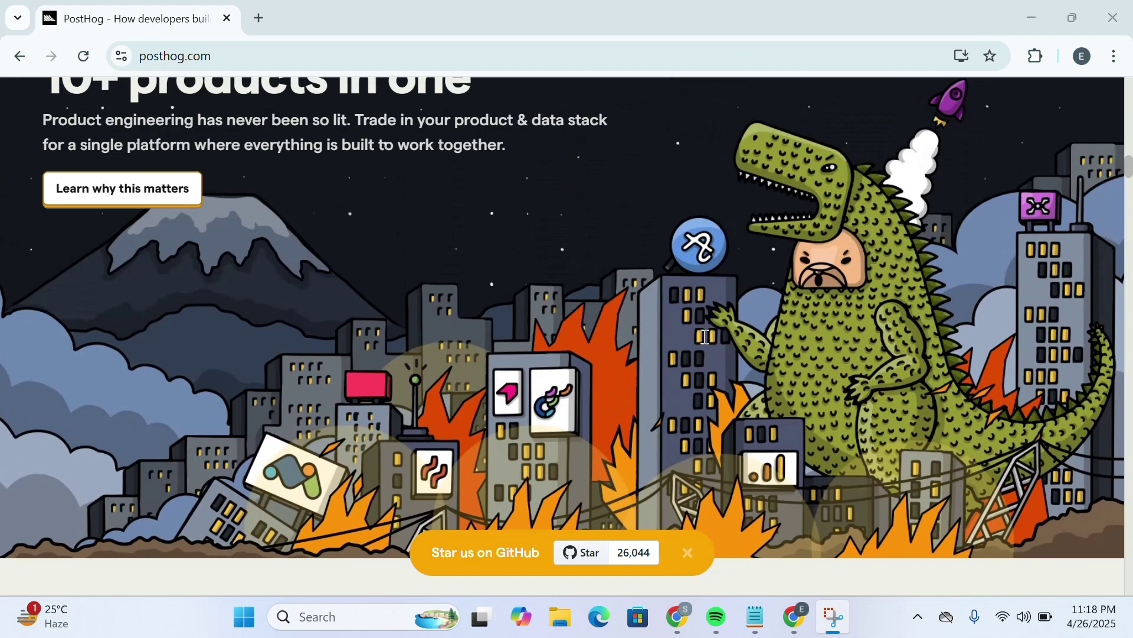
pyautogui.scroll(10, 705, 337)
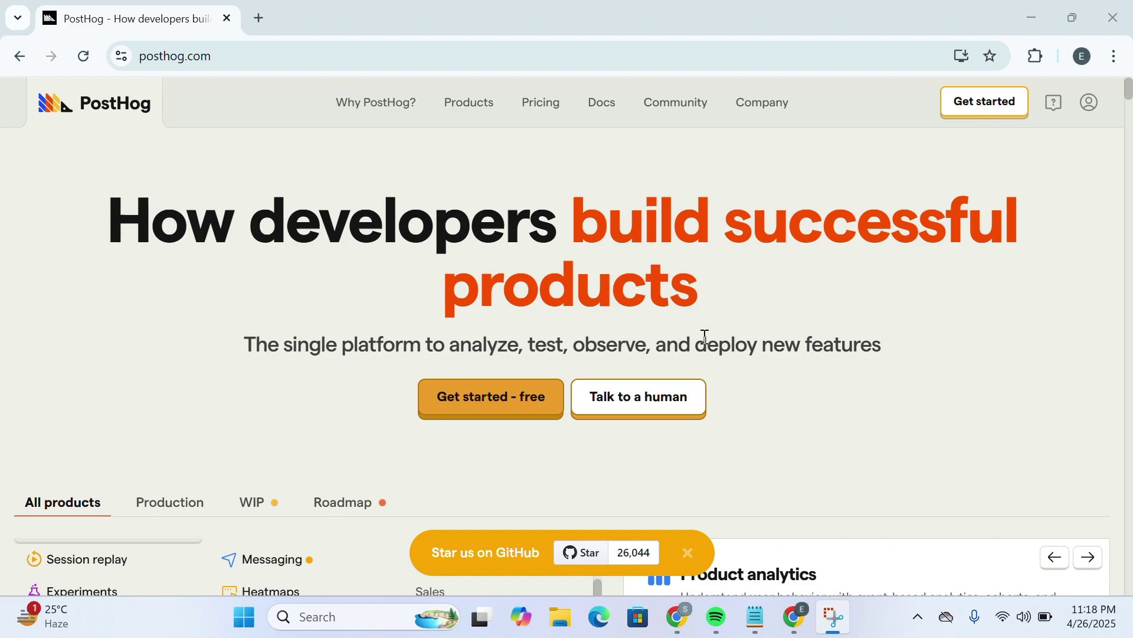
pyautogui.scroll(-5, 704, 336)
pyautogui.scroll(-1, 705, 336)
pyautogui.scroll(2, 705, 337)
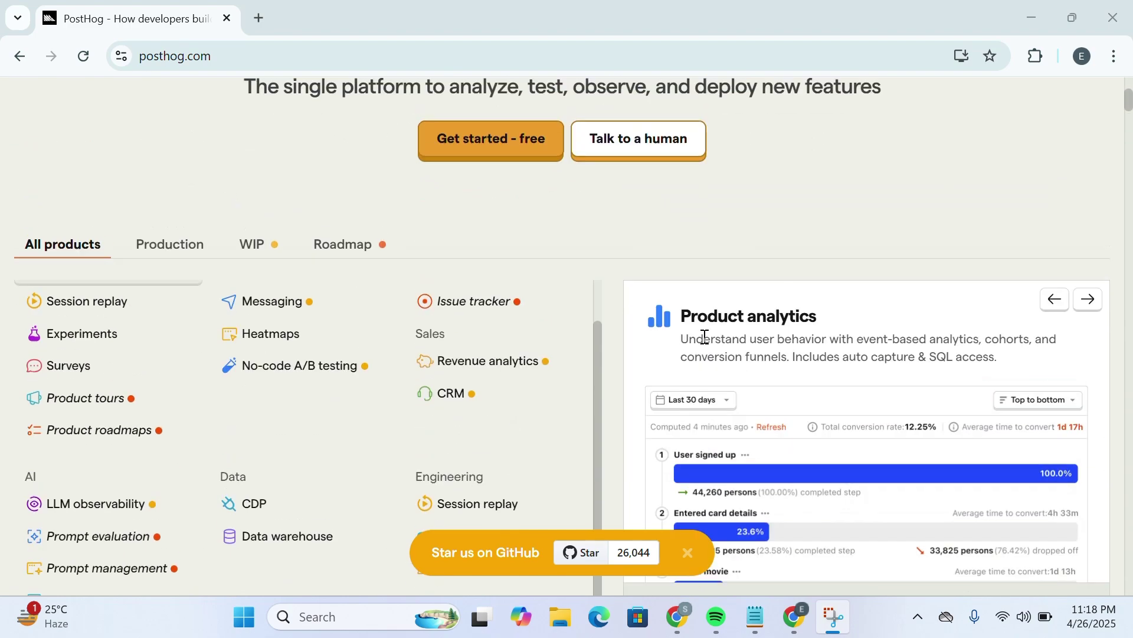
pyautogui.scroll(-3, 705, 336)
pyautogui.scroll(-3, 705, 338)
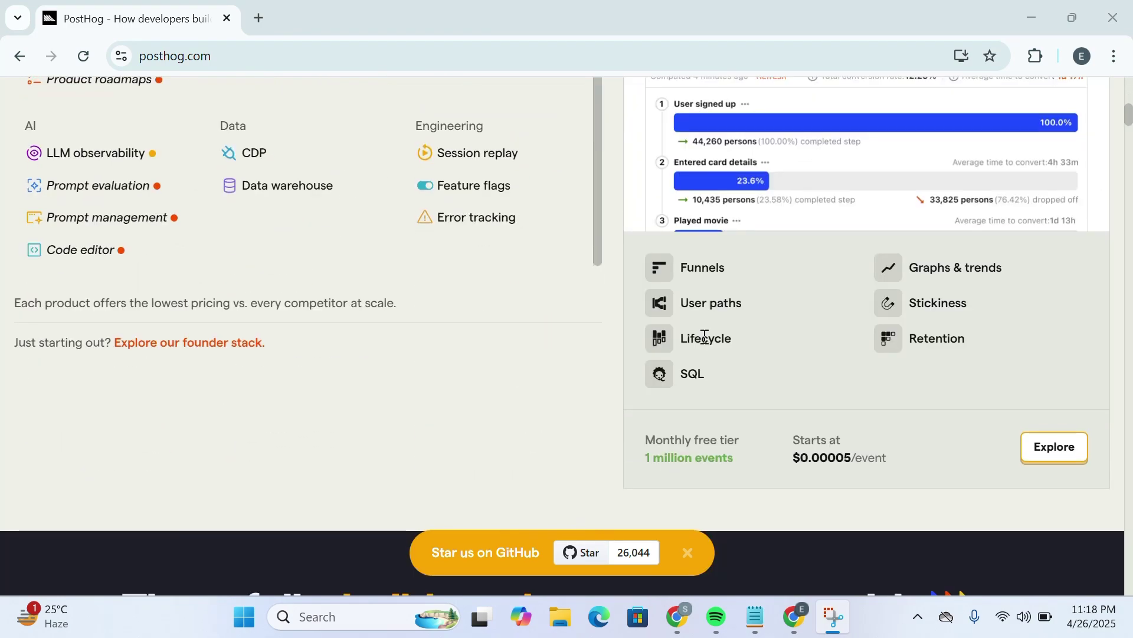
pyautogui.scroll(-3, 705, 337)
pyautogui.scroll(-3, 705, 337)
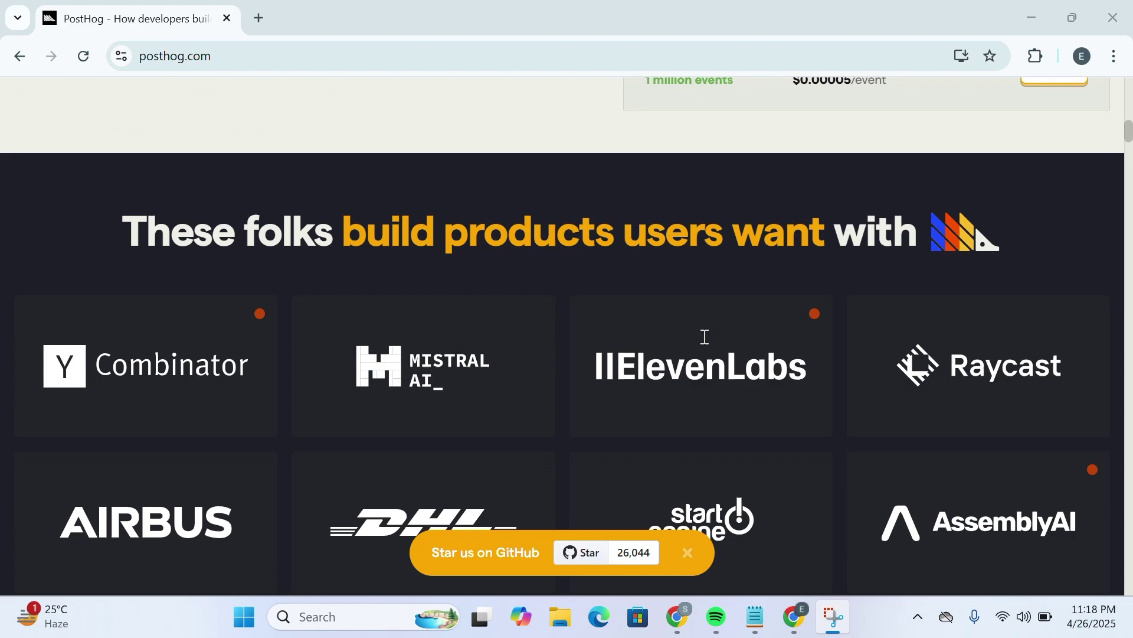
pyautogui.scroll(-4, 705, 337)
pyautogui.scroll(-4, 705, 336)
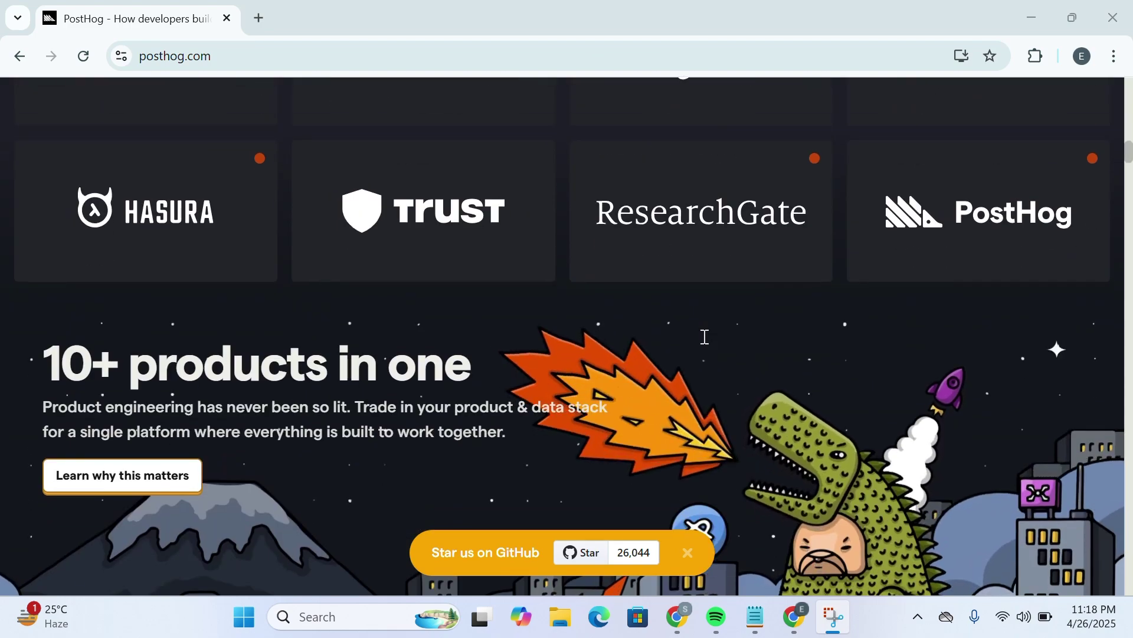
pyautogui.scroll(-5, 705, 337)
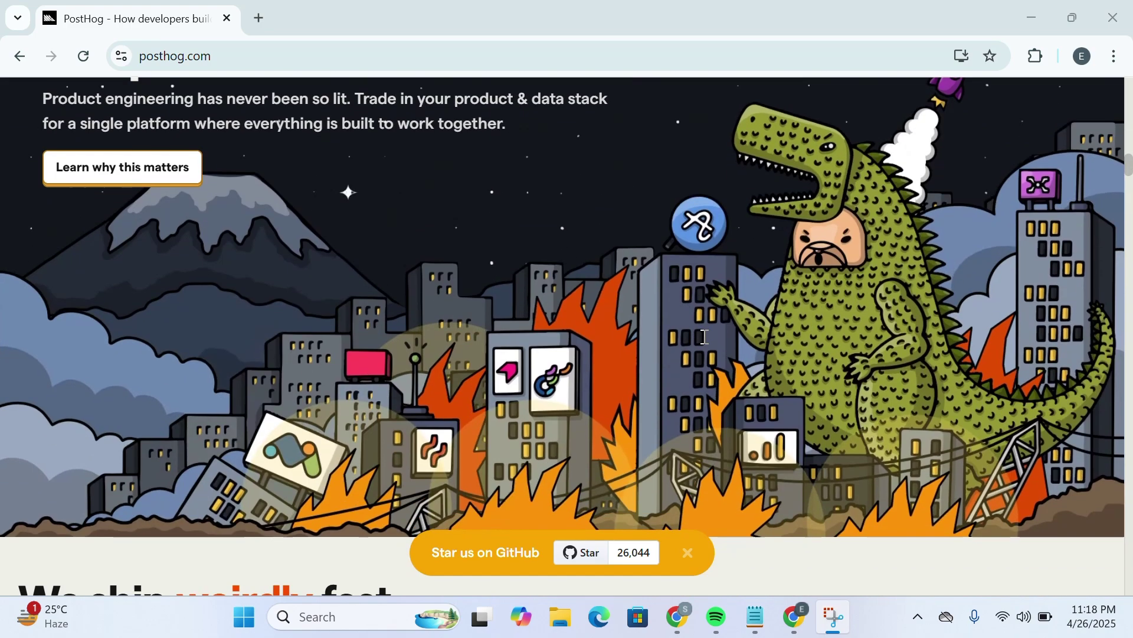
pyautogui.scroll(-5, 705, 336)
pyautogui.scroll(-1, 704, 337)
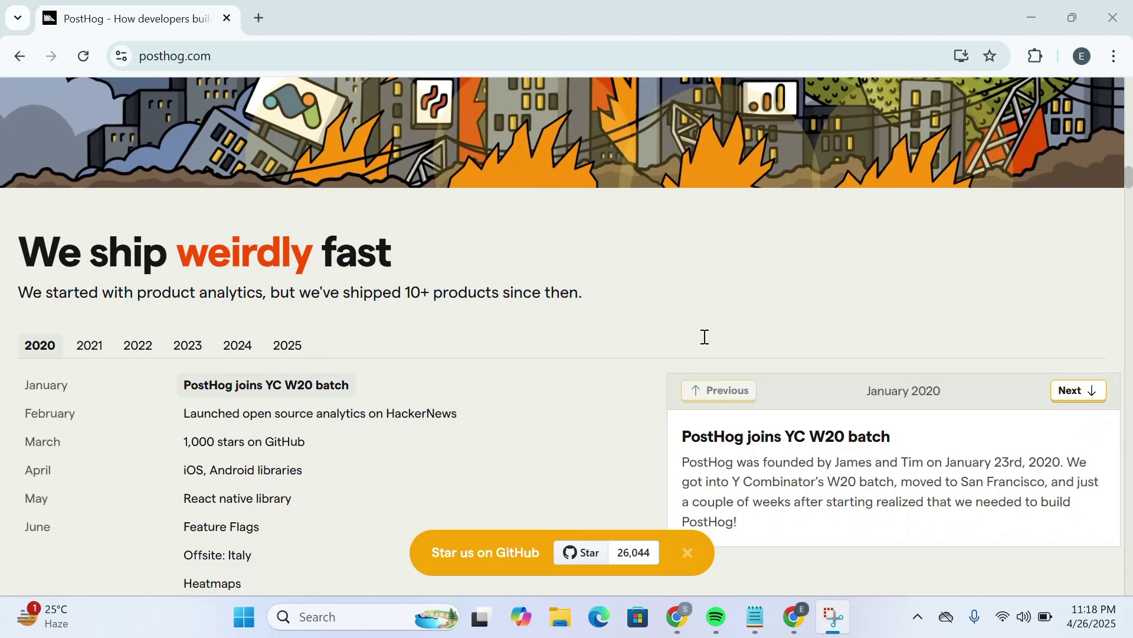
pyautogui.scroll(-5, 705, 336)
pyautogui.scroll(-2, 705, 336)
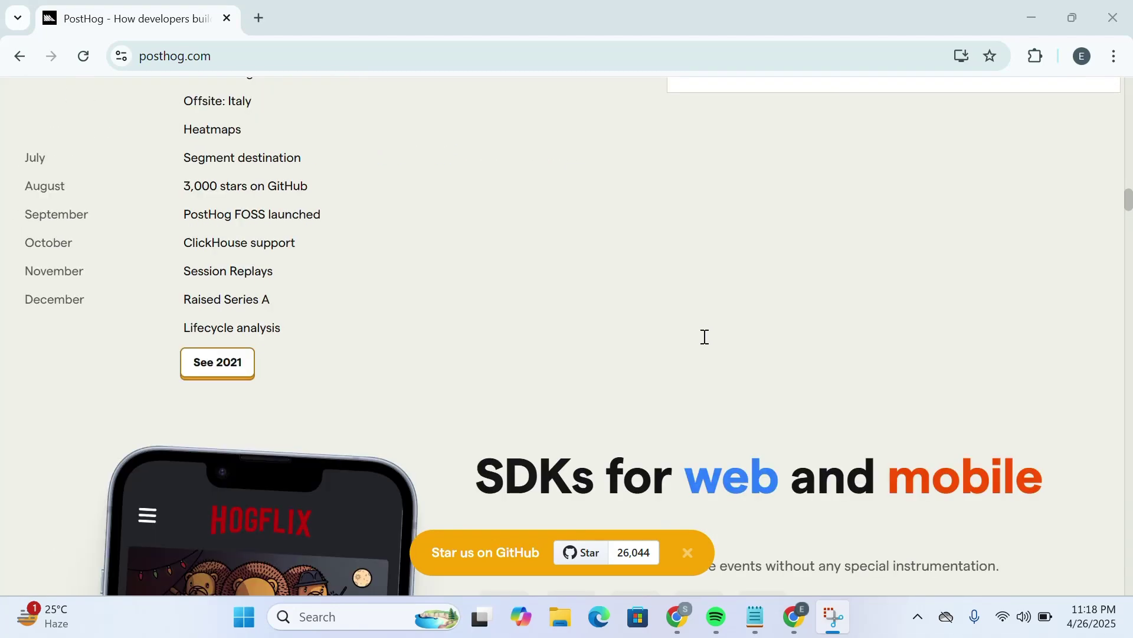
pyautogui.scroll(-1, 705, 337)
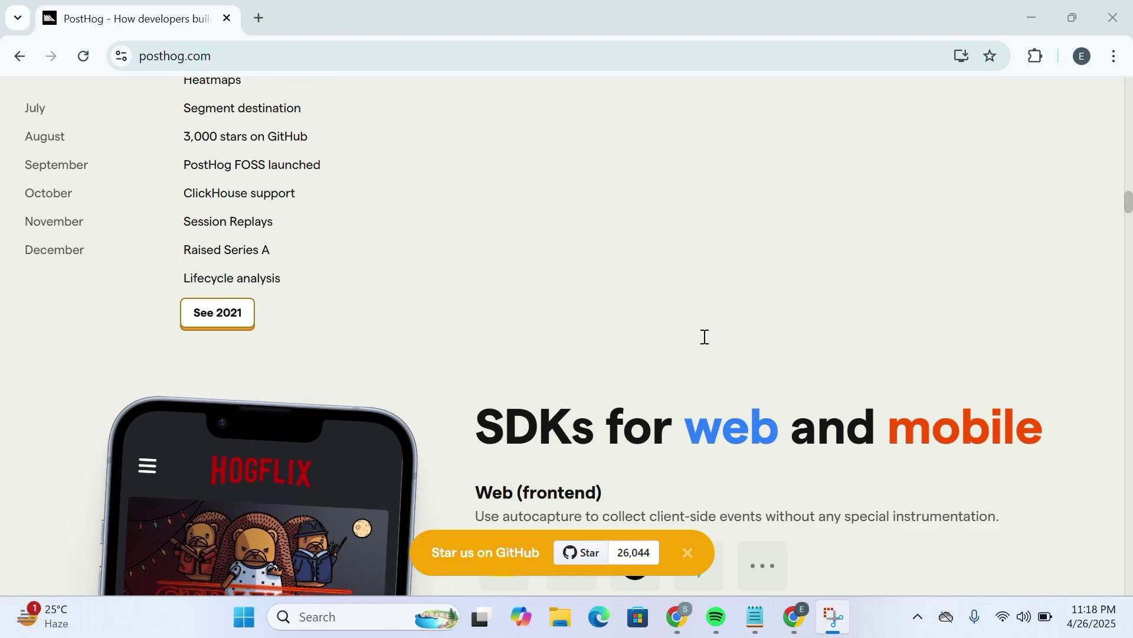
pyautogui.scroll(-2, 705, 337)
pyautogui.scroll(-1, 704, 337)
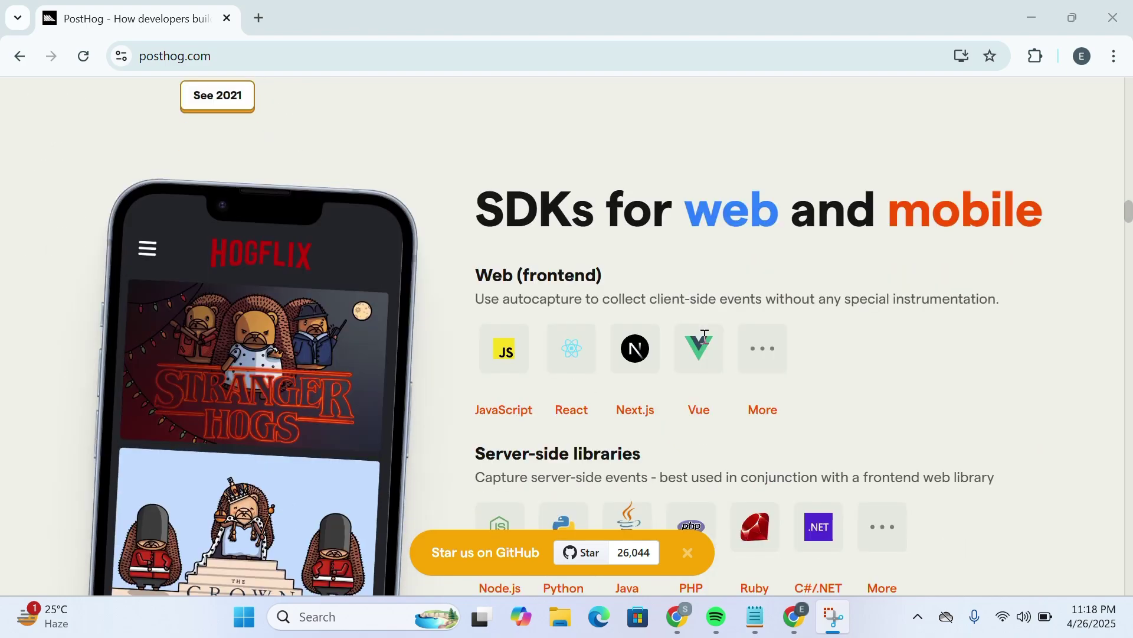
pyautogui.scroll(-2, 705, 336)
pyautogui.scroll(10, 711, 246)
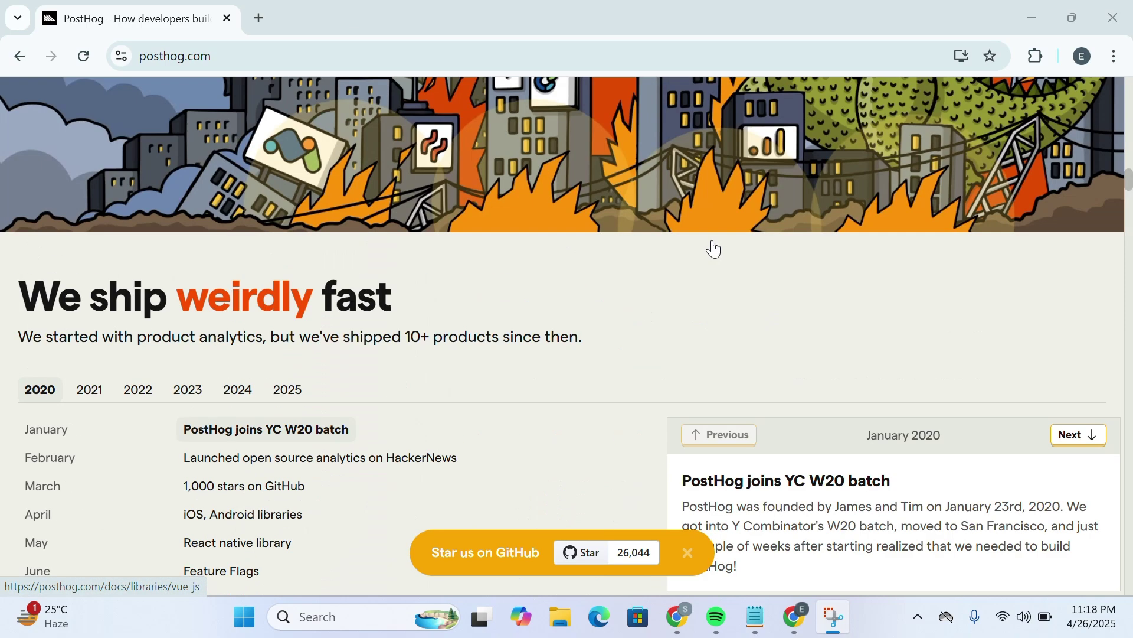
pyautogui.scroll(10, 713, 248)
pyautogui.scroll(10, 713, 248)
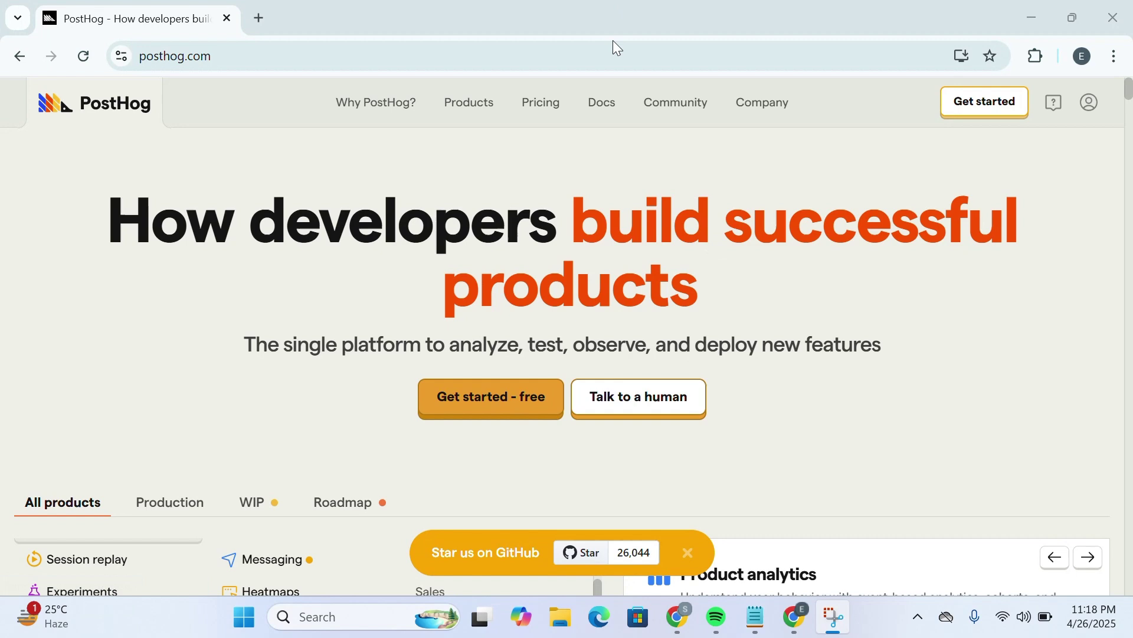
# On the PostHog pricing page, compare the Ridiculously cheap and Totally free options.
pyautogui.click(541, 98)
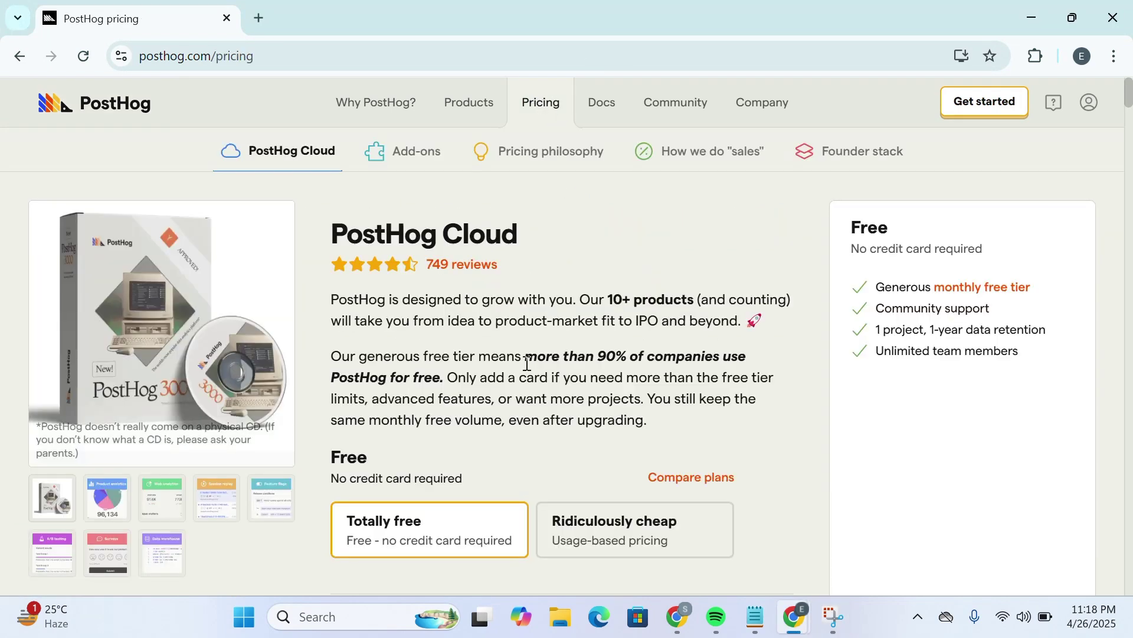
pyautogui.scroll(-3, 441, 423)
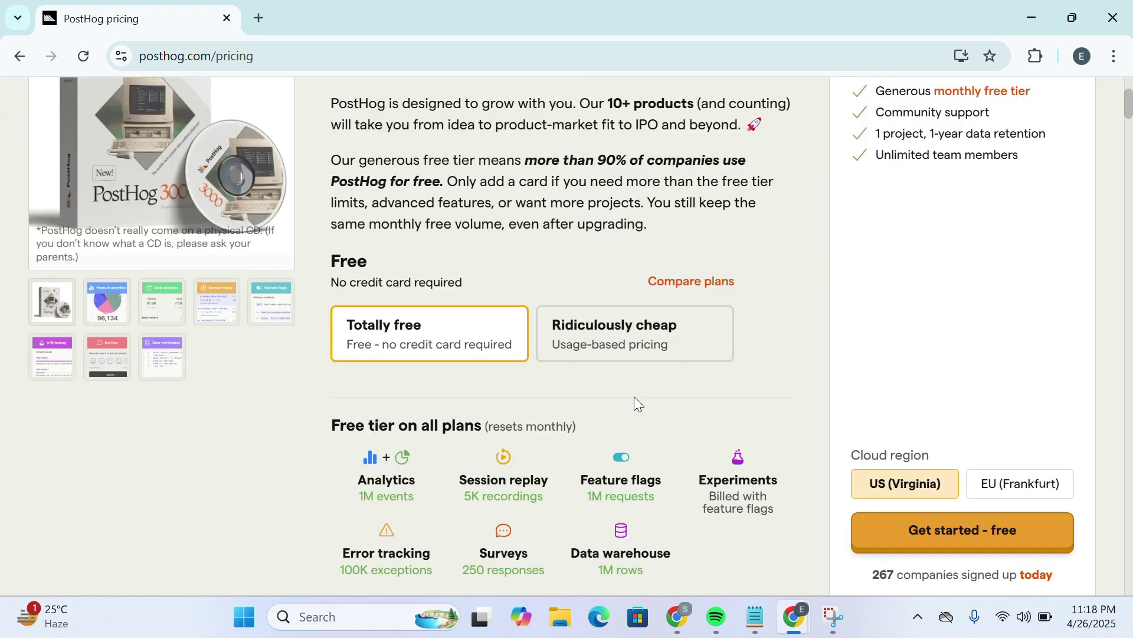
pyautogui.click(619, 341)
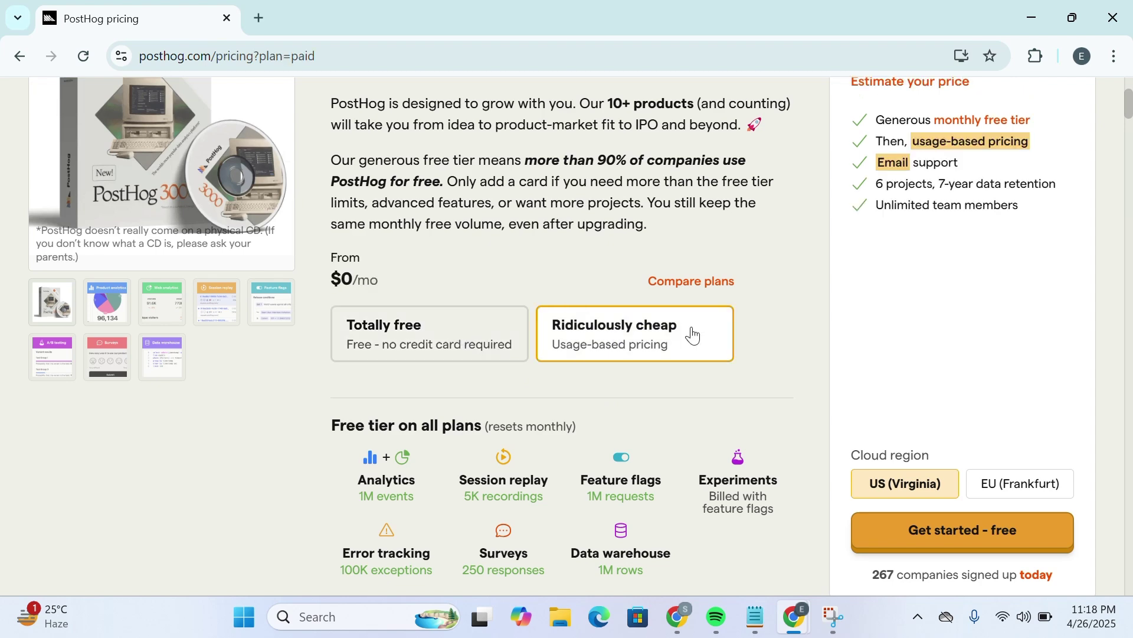
pyautogui.click(419, 340)
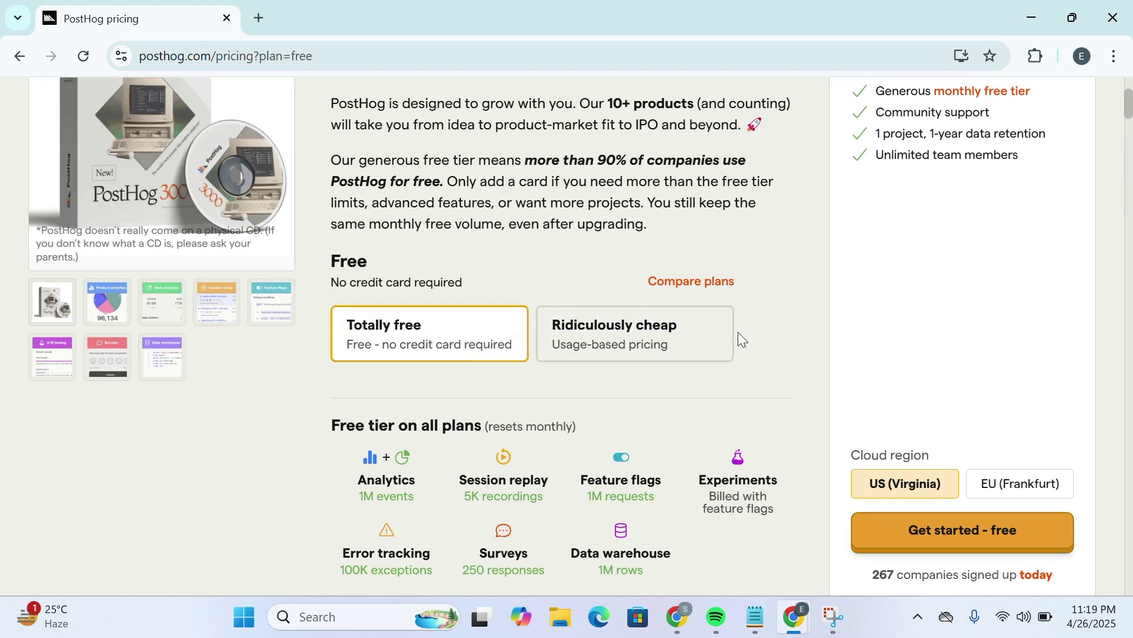
# Select the usage-based Ridiculously cheap option in the PostHog Cloud section.
pyautogui.scroll(3, 737, 332)
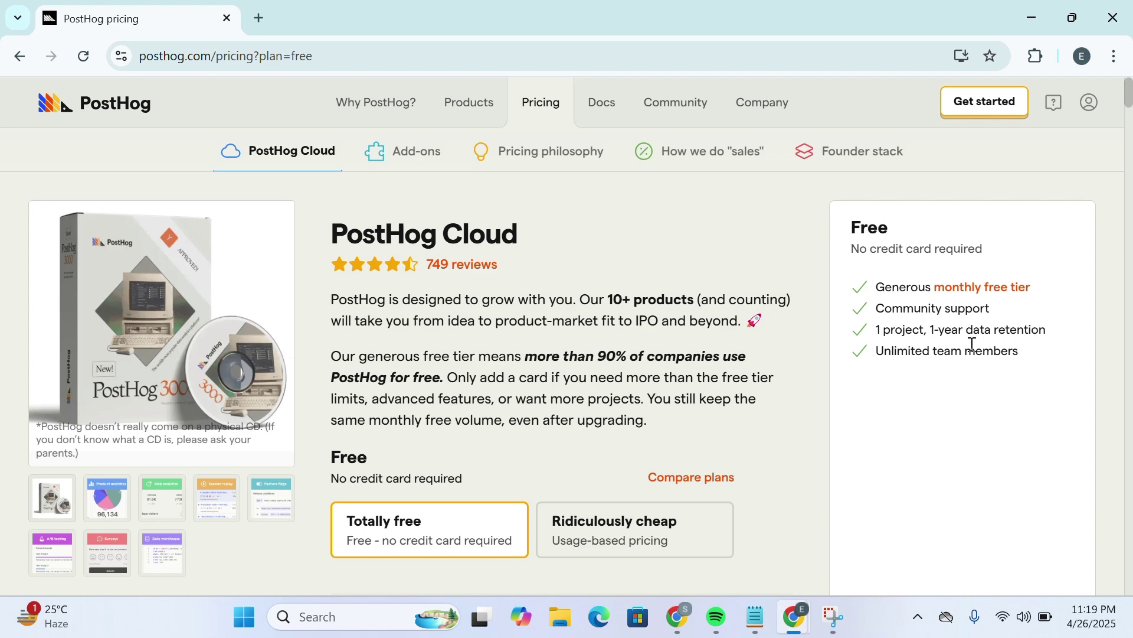
pyautogui.scroll(-1, 972, 344)
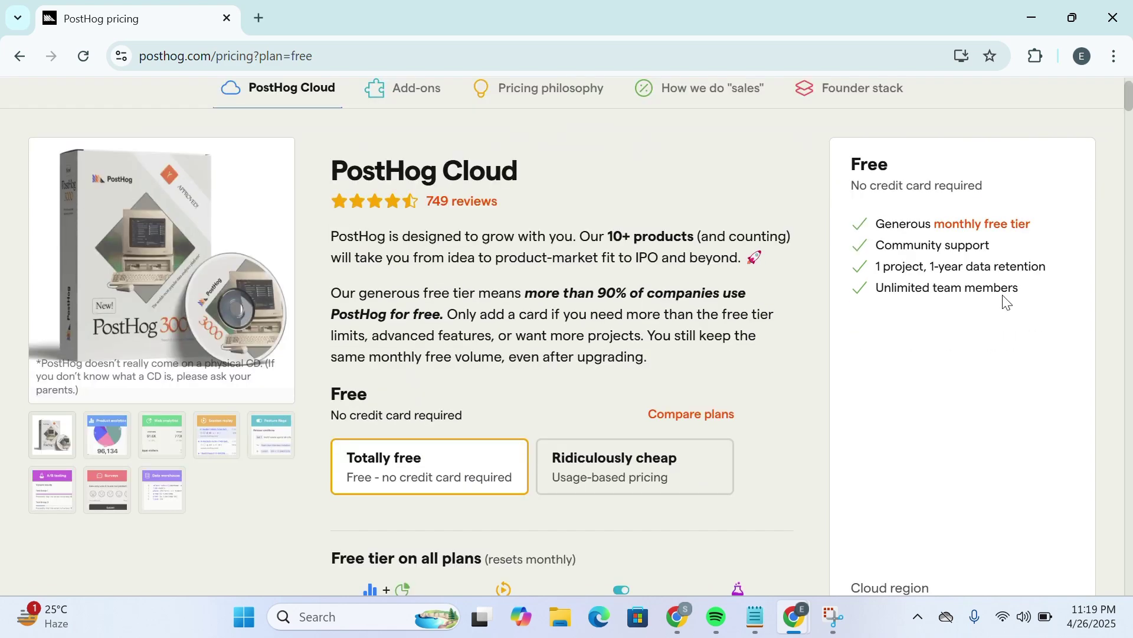
pyautogui.scroll(-2, 1006, 302)
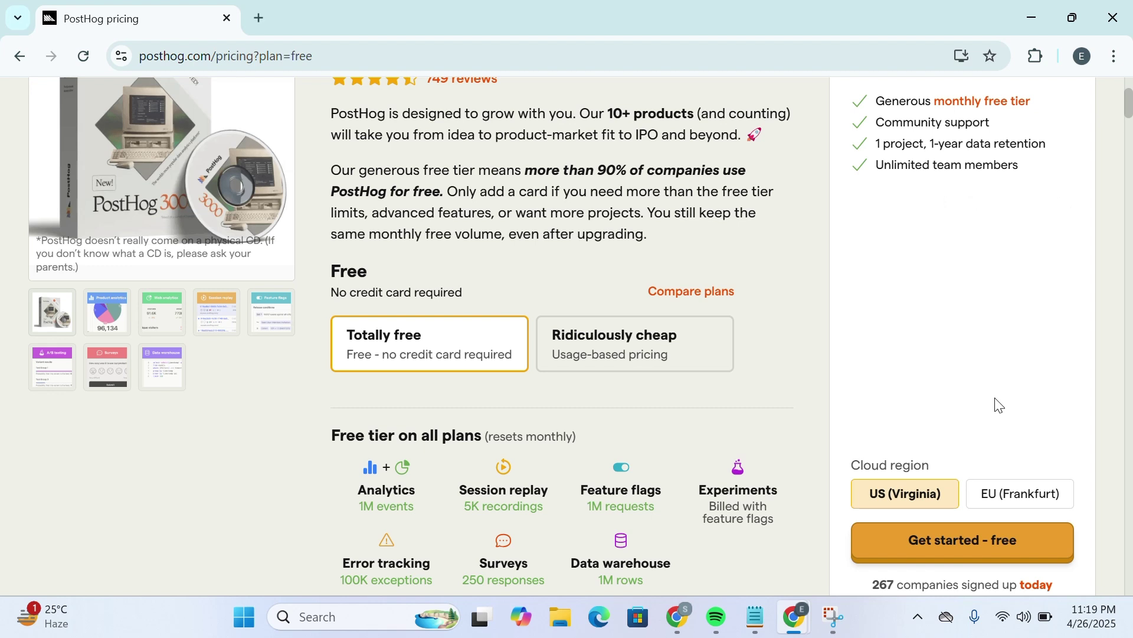
pyautogui.scroll(-2, 944, 519)
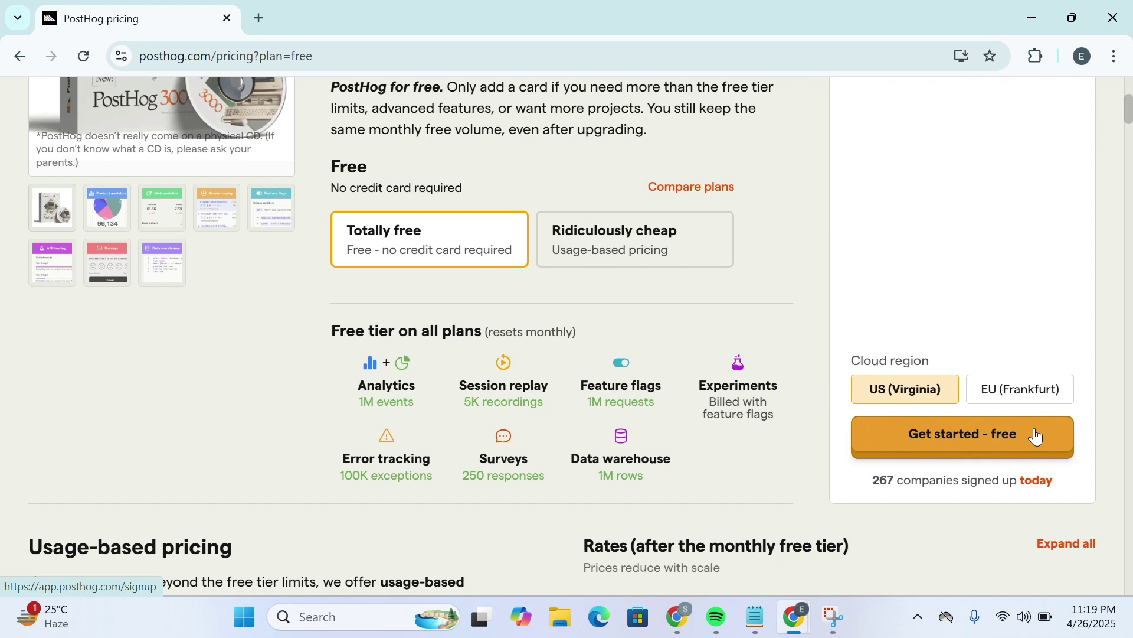
pyautogui.click(610, 269)
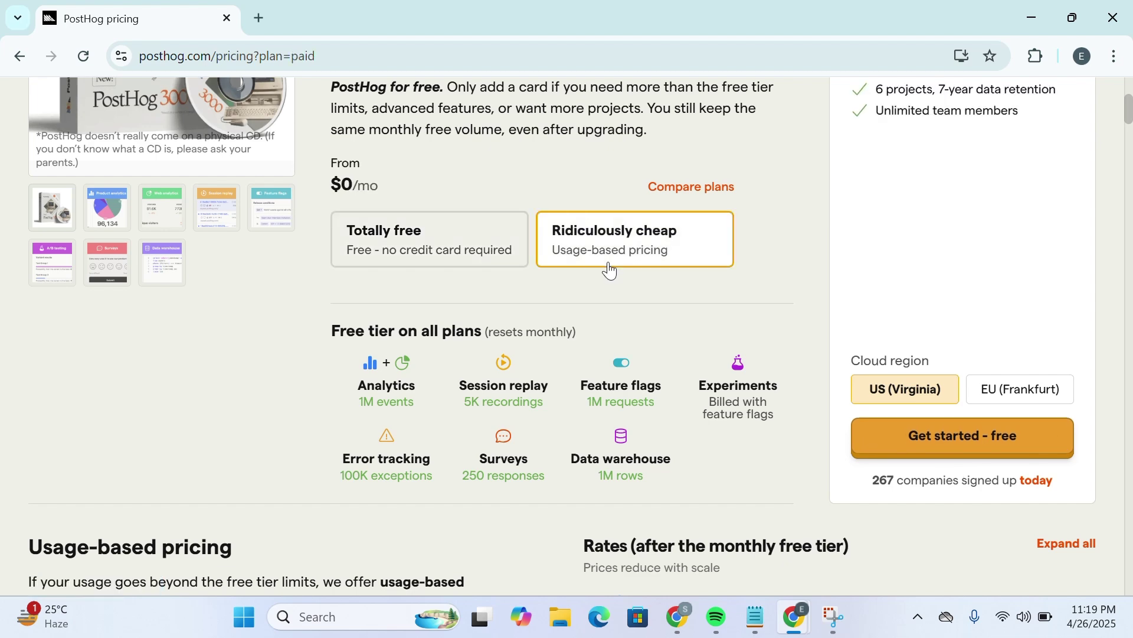
pyautogui.scroll(5, 610, 268)
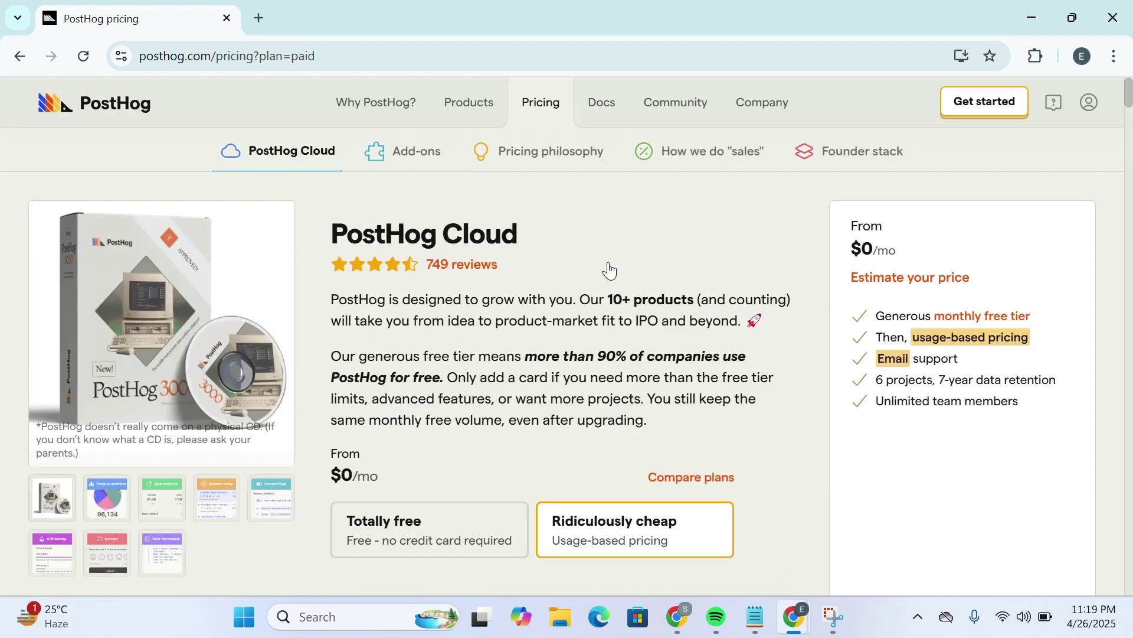
pyautogui.scroll(-4, 610, 269)
pyautogui.scroll(2, 610, 269)
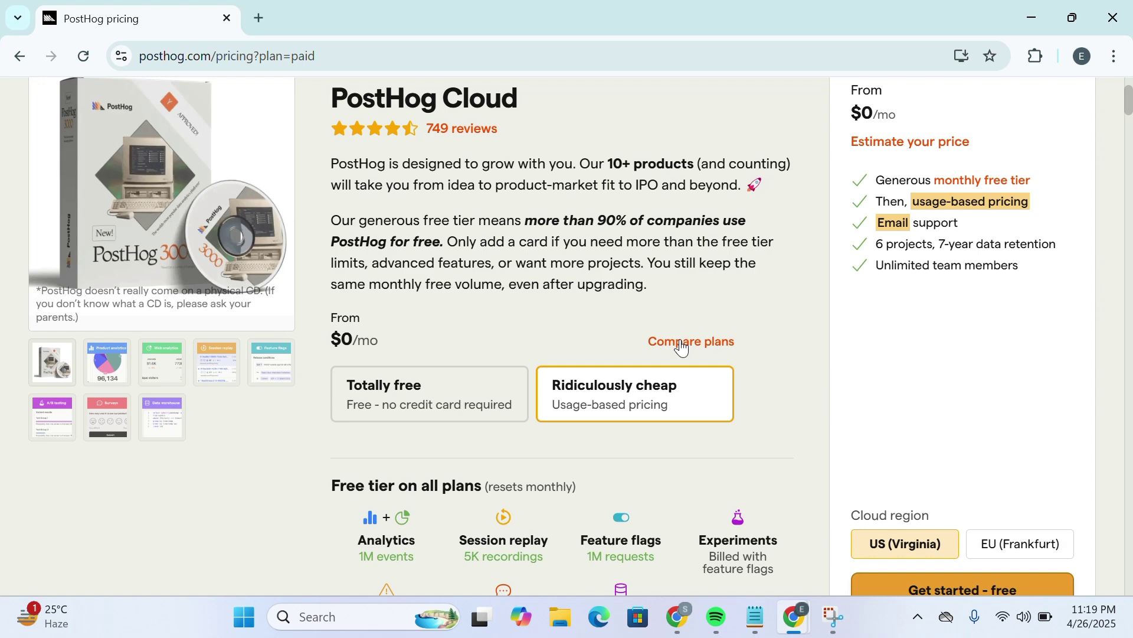
# Review the plan comparison, then start the Totally free signup in the United States region.
pyautogui.click(681, 349)
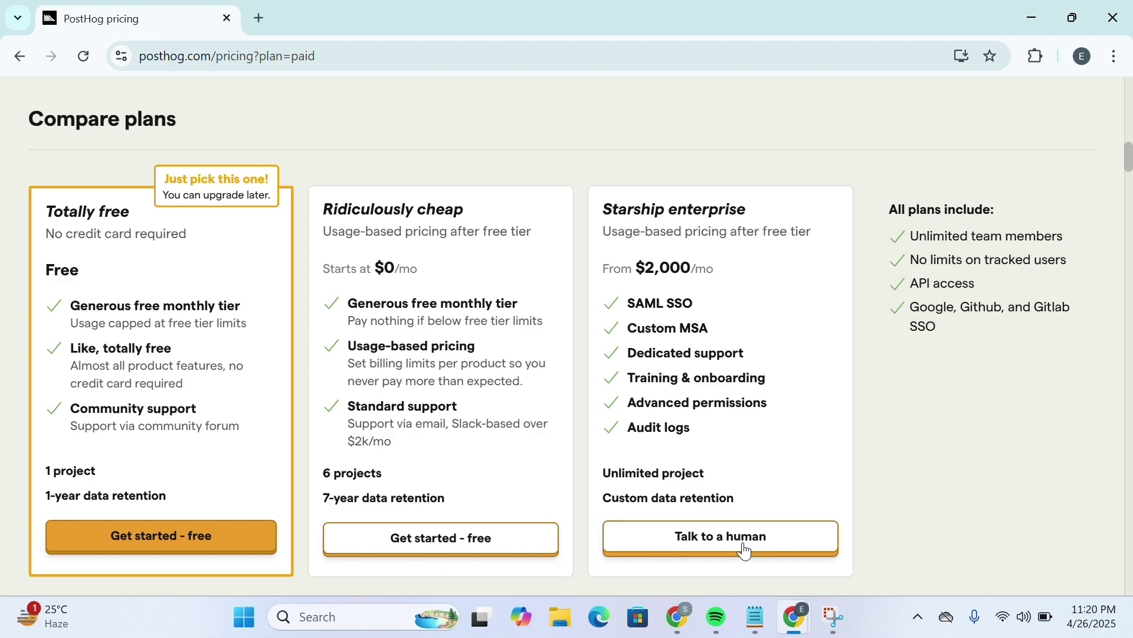
pyautogui.scroll(-1, 699, 575)
pyautogui.scroll(-3, 699, 575)
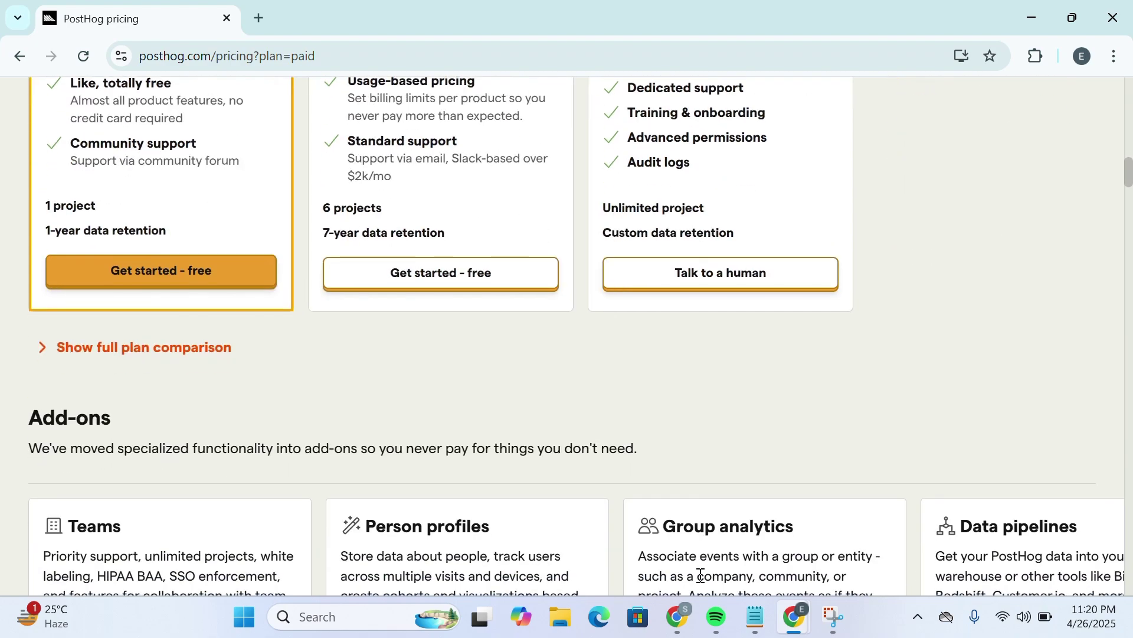
pyautogui.scroll(2, 700, 578)
pyautogui.scroll(2, 701, 575)
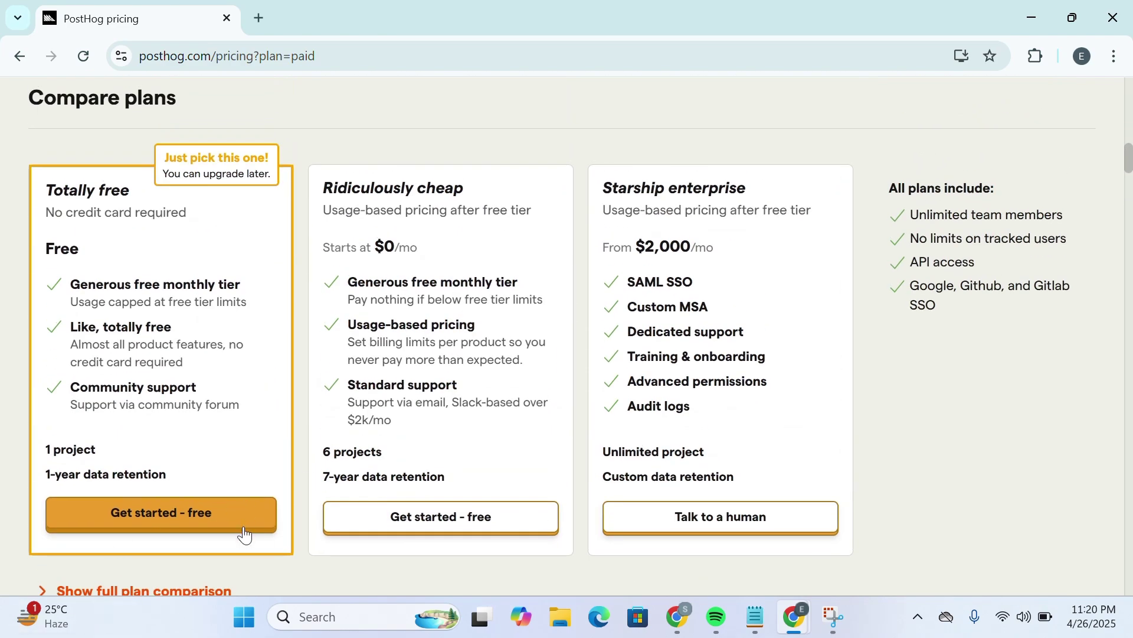
pyautogui.click(226, 519)
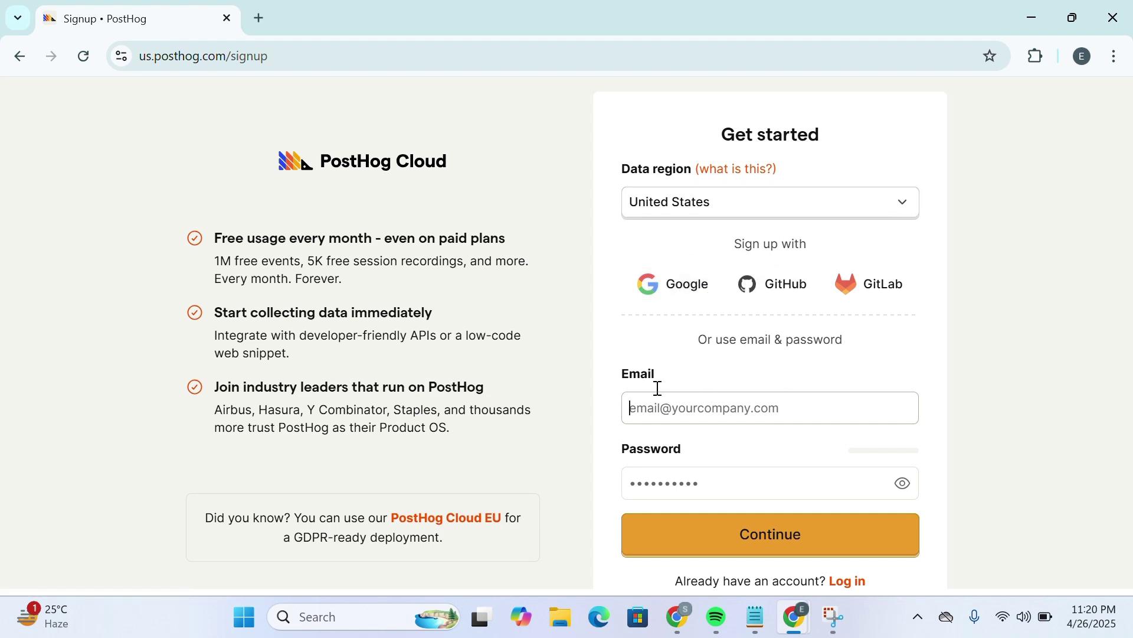
# Sign up with the first listed Google account and approve PostHog's sign-in request.
pyautogui.click(703, 493)
pyautogui.scroll(-2, 703, 494)
pyautogui.scroll(2, 703, 494)
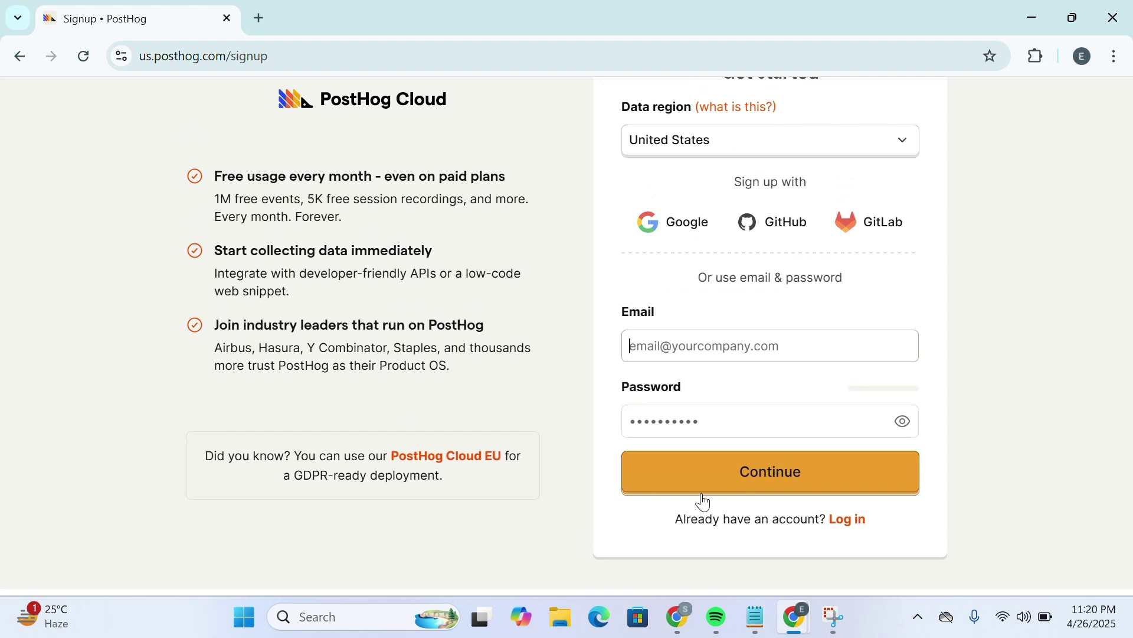
pyautogui.click(691, 298)
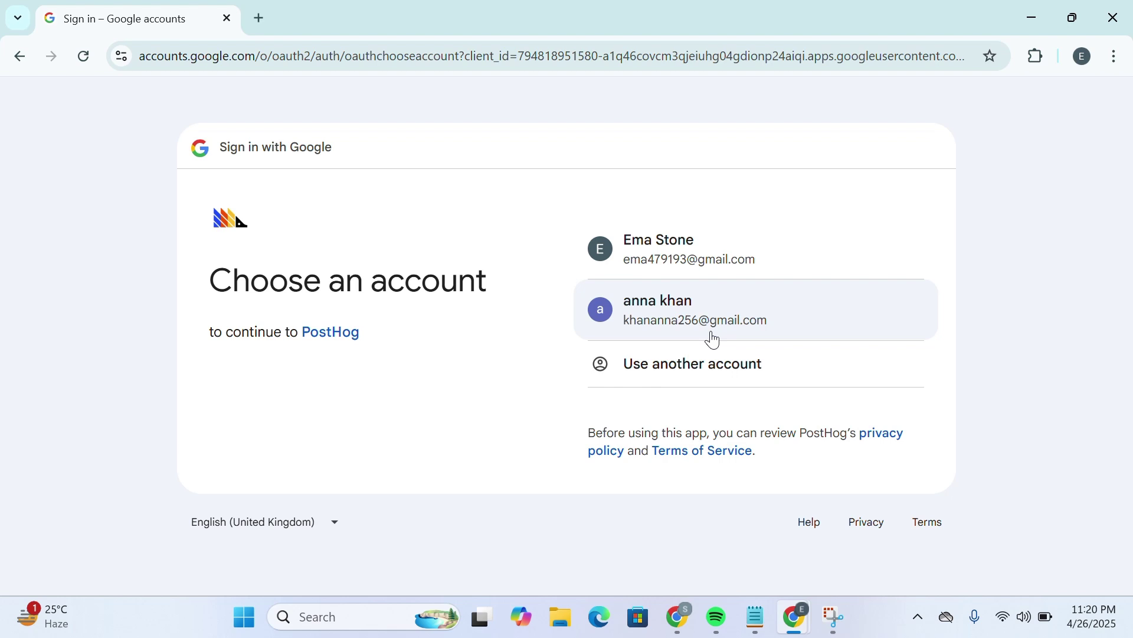
pyautogui.click(713, 264)
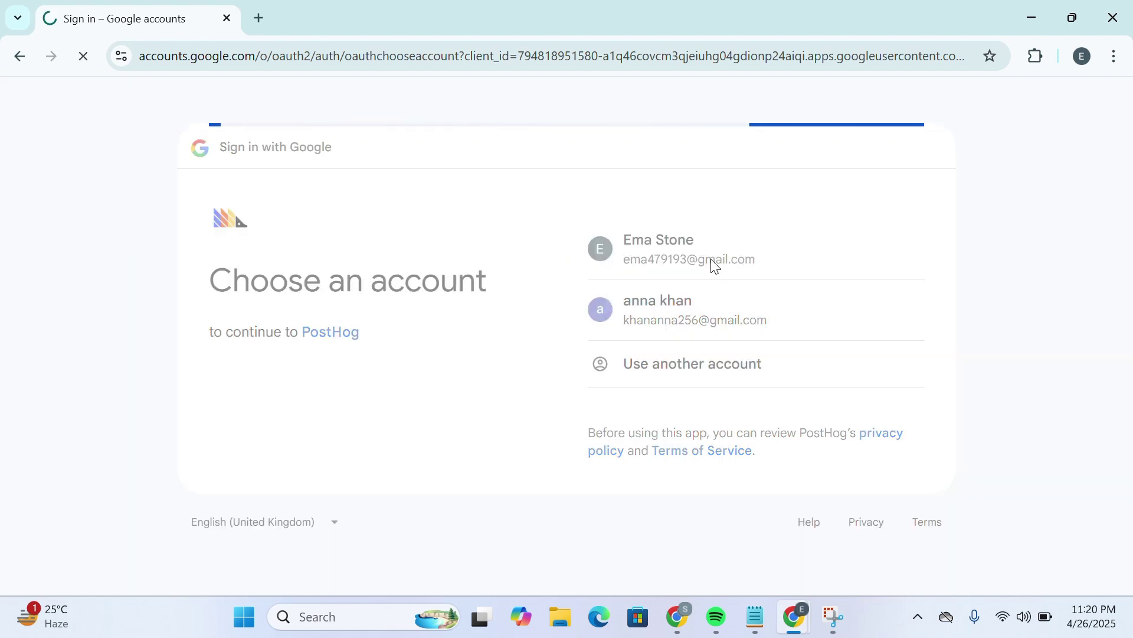
pyautogui.click(878, 423)
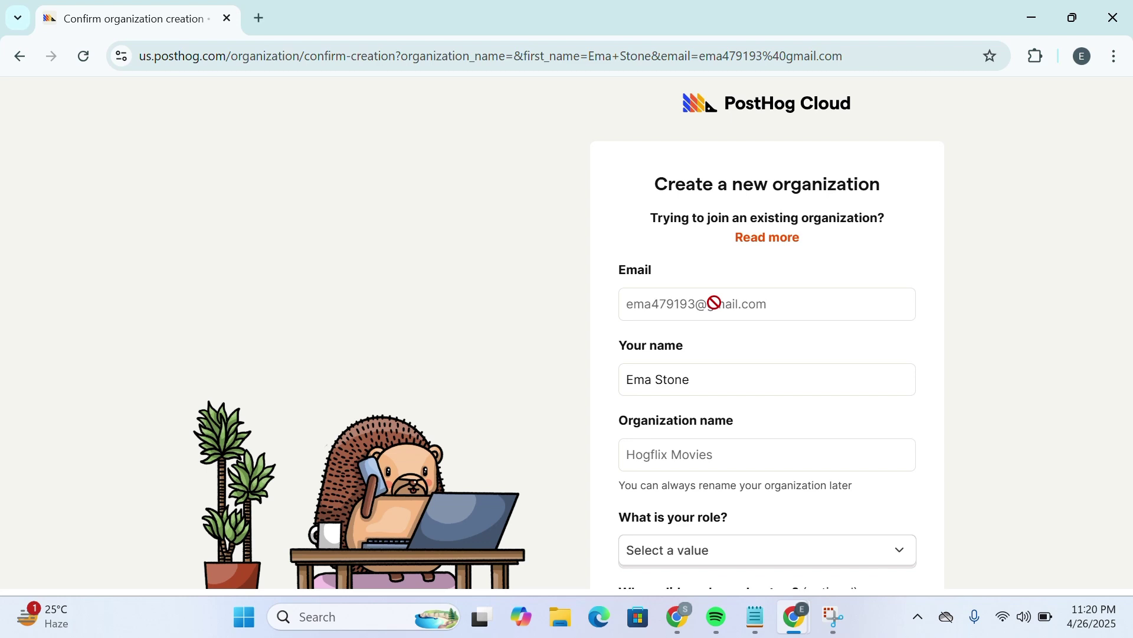
# Name the new organization 'Digital Wizardry' and create it.
pyautogui.scroll(-3, 714, 302)
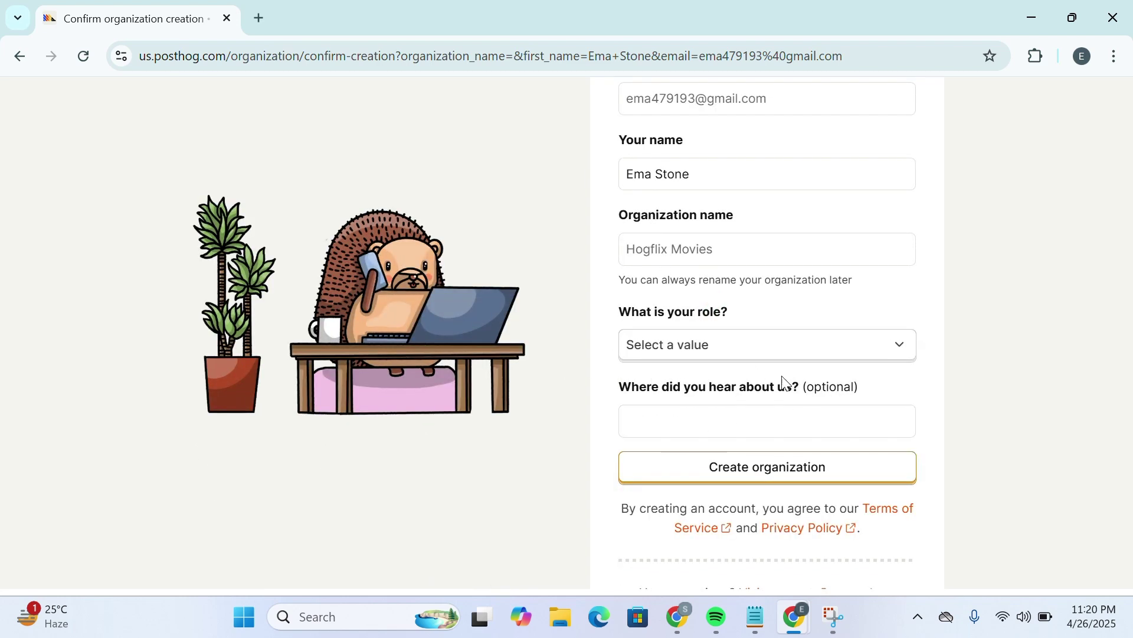
pyautogui.click(789, 475)
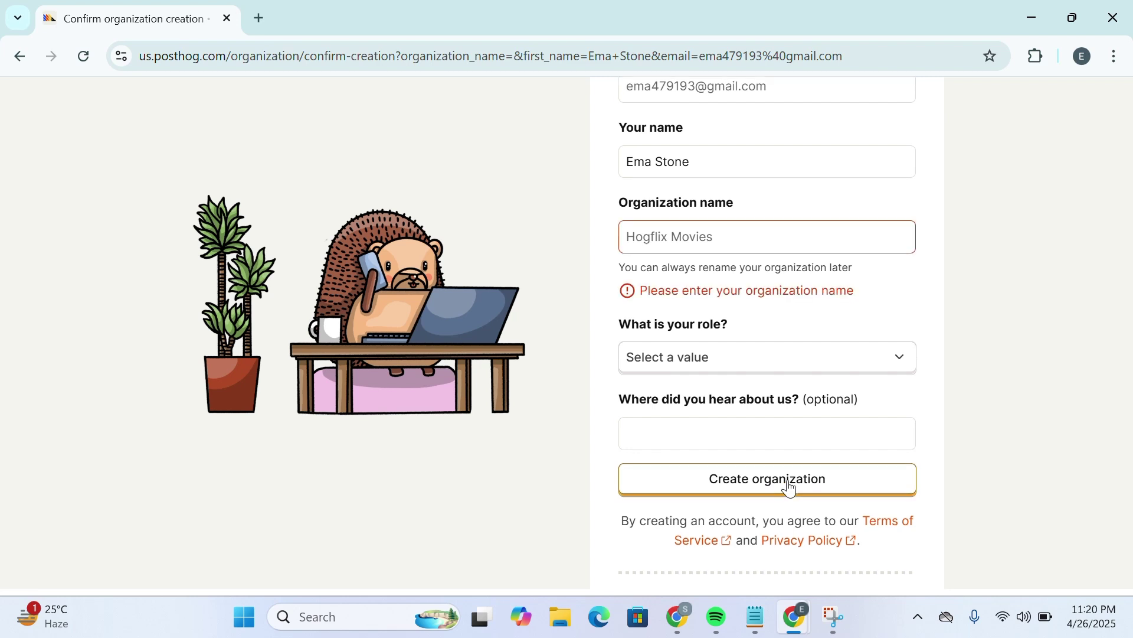
pyautogui.click(717, 230)
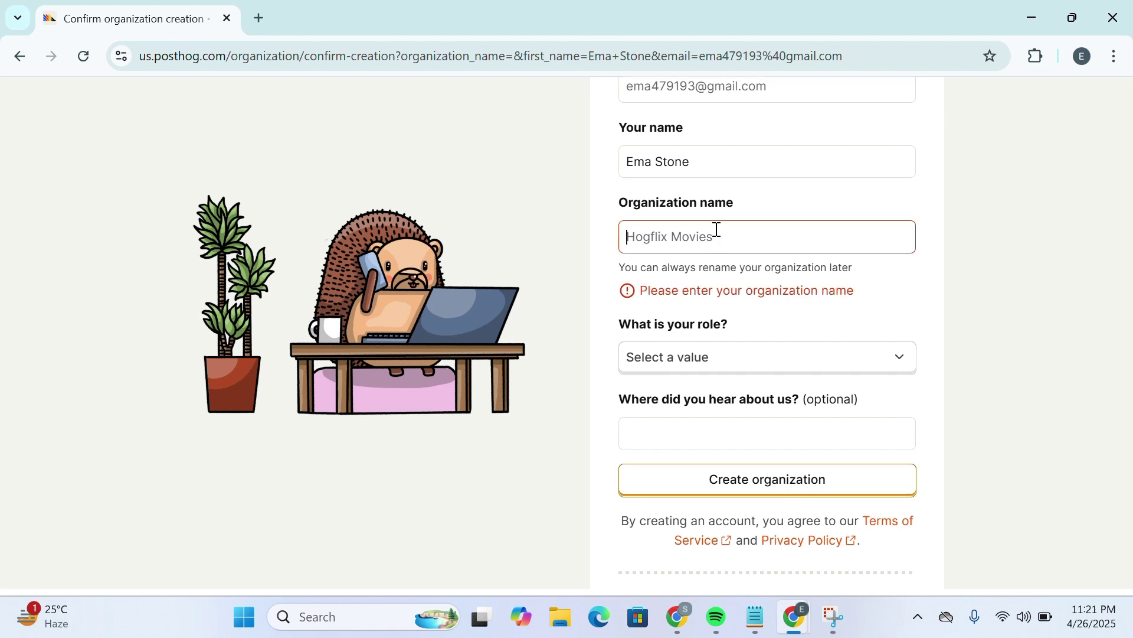
pyautogui.write('Di')
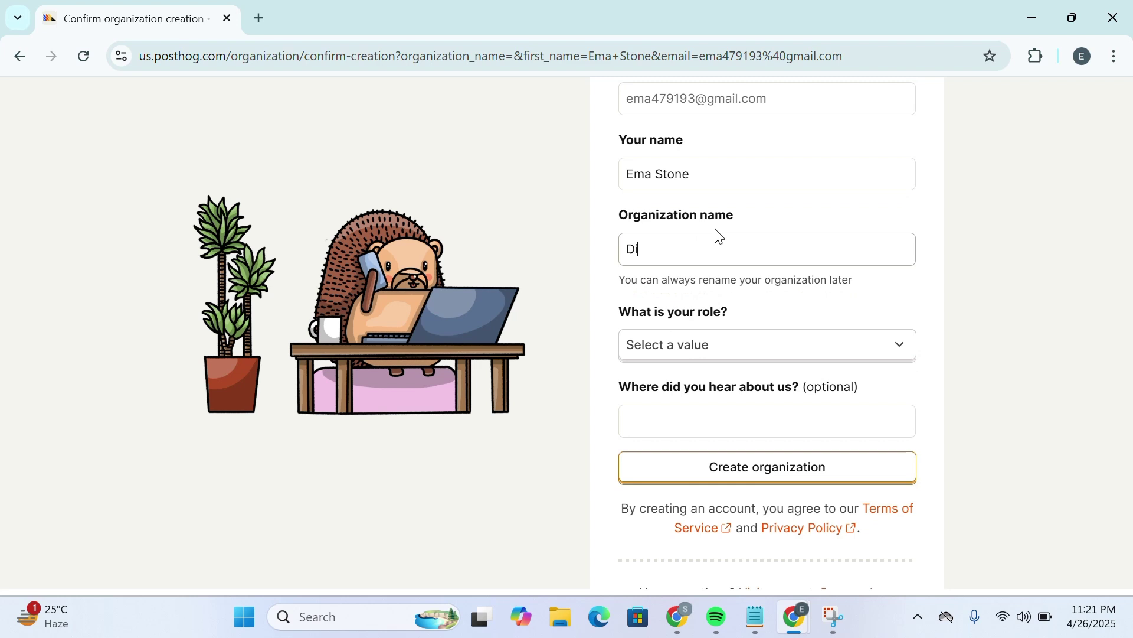
pyautogui.write('gital ')
pyautogui.write('Wizard')
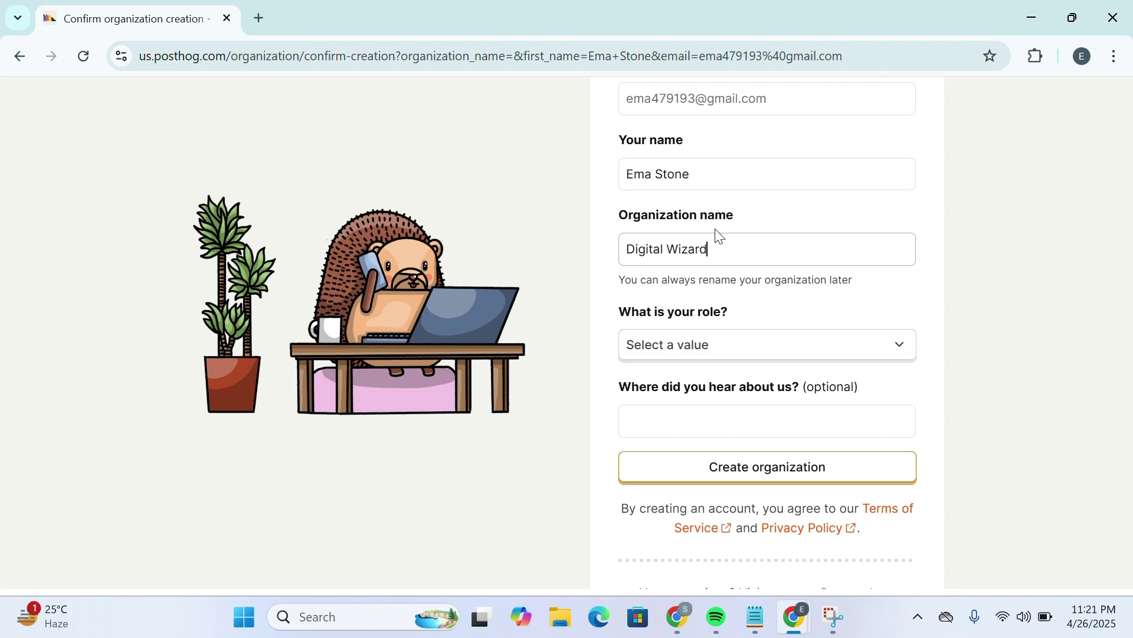
pyautogui.write('ry')
pyautogui.click(800, 463)
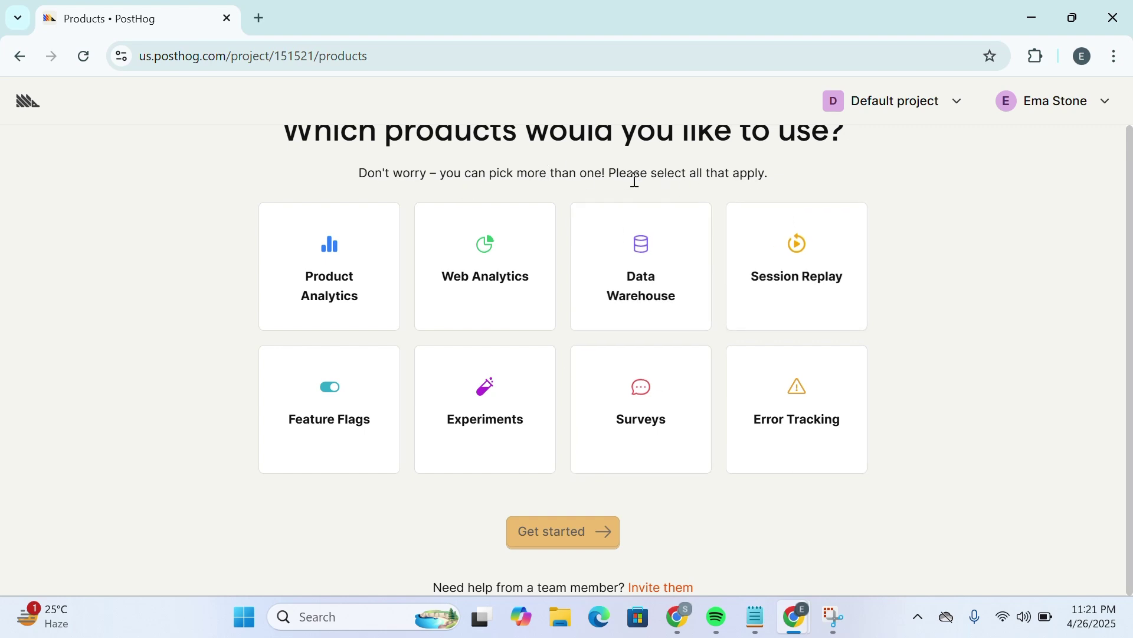
# Choose Product Analytics, Web Analytics, Experiments, Surveys and Error Tracking, then start onboarding.
pyautogui.click(334, 314)
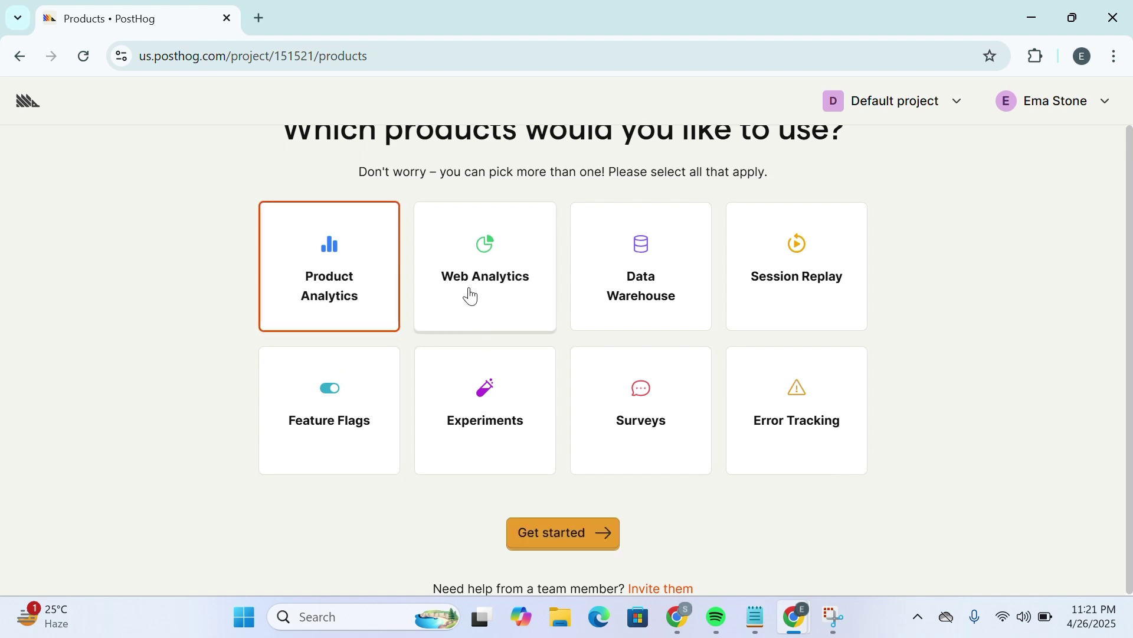
pyautogui.click(471, 297)
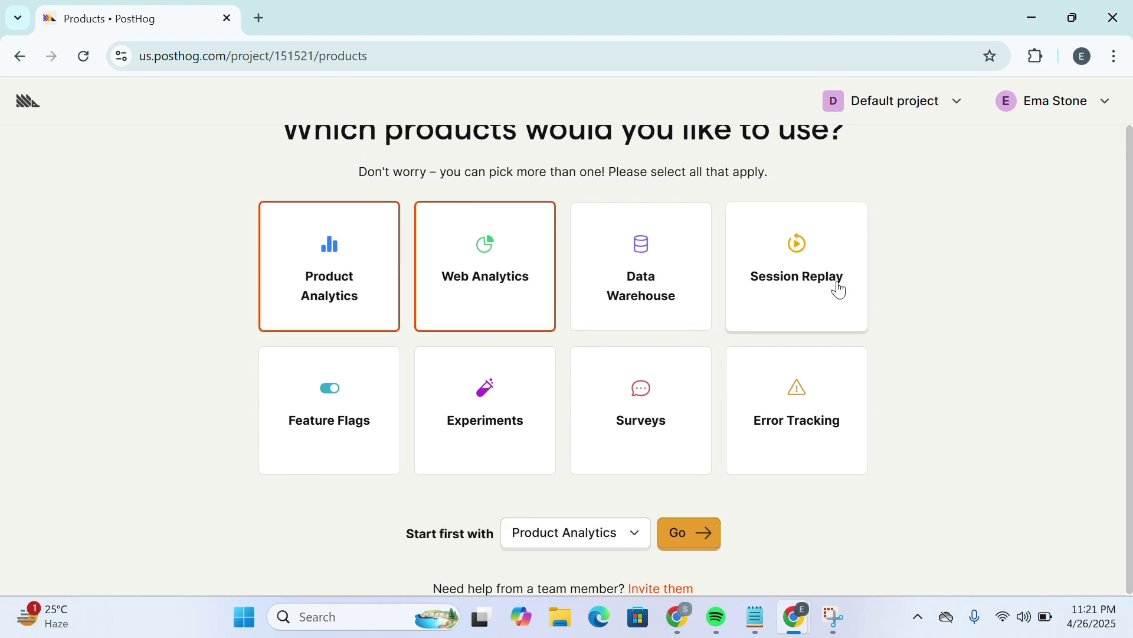
pyautogui.click(507, 451)
pyautogui.click(622, 451)
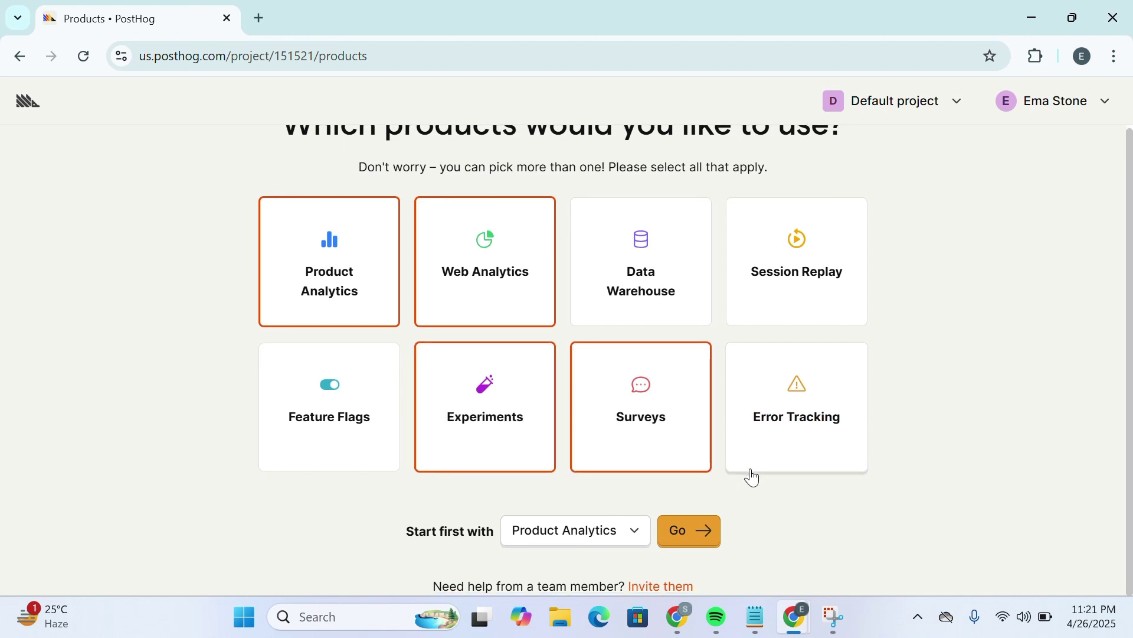
pyautogui.click(766, 433)
pyautogui.click(685, 536)
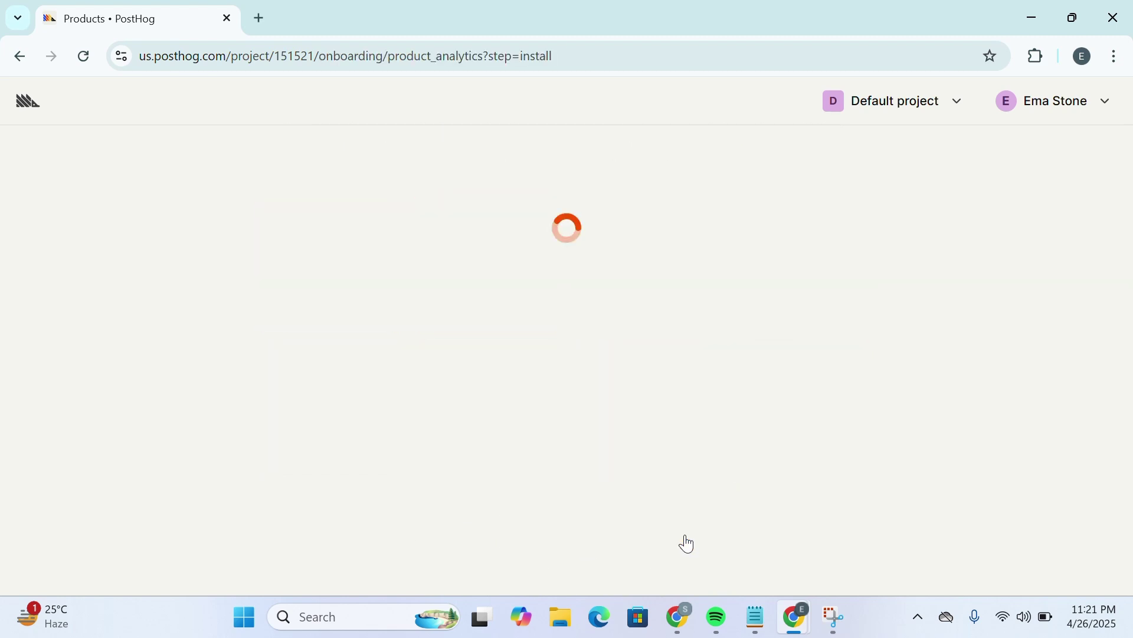
# Pick Next.js from the SDK list to show its integration instructions.
pyautogui.scroll(-3, 688, 544)
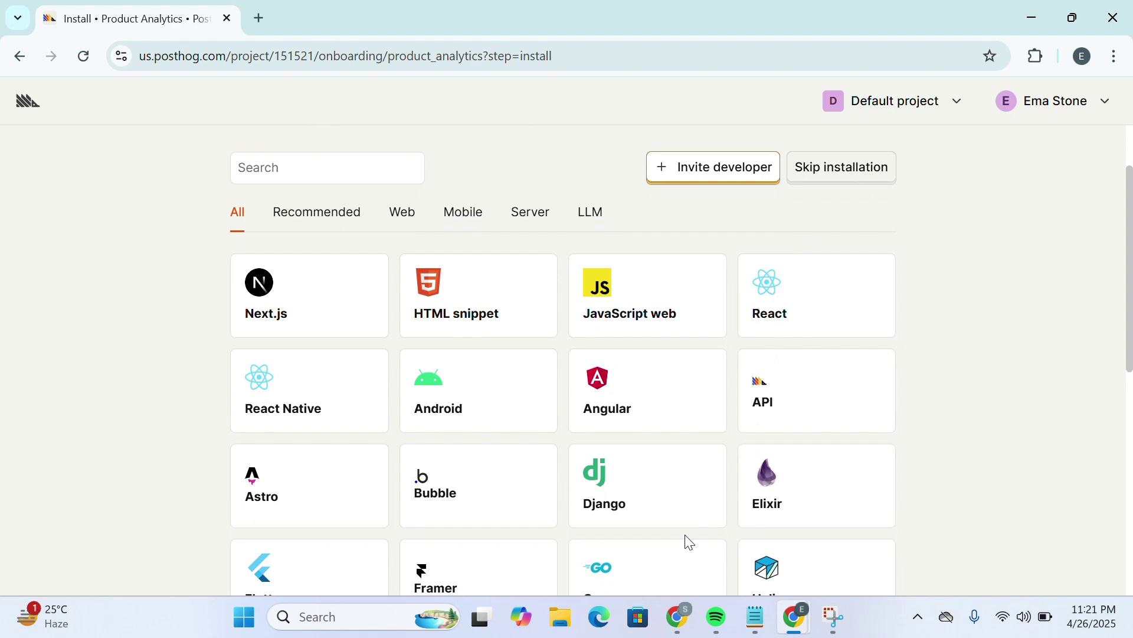
pyautogui.scroll(3, 688, 541)
pyautogui.scroll(-5, 688, 542)
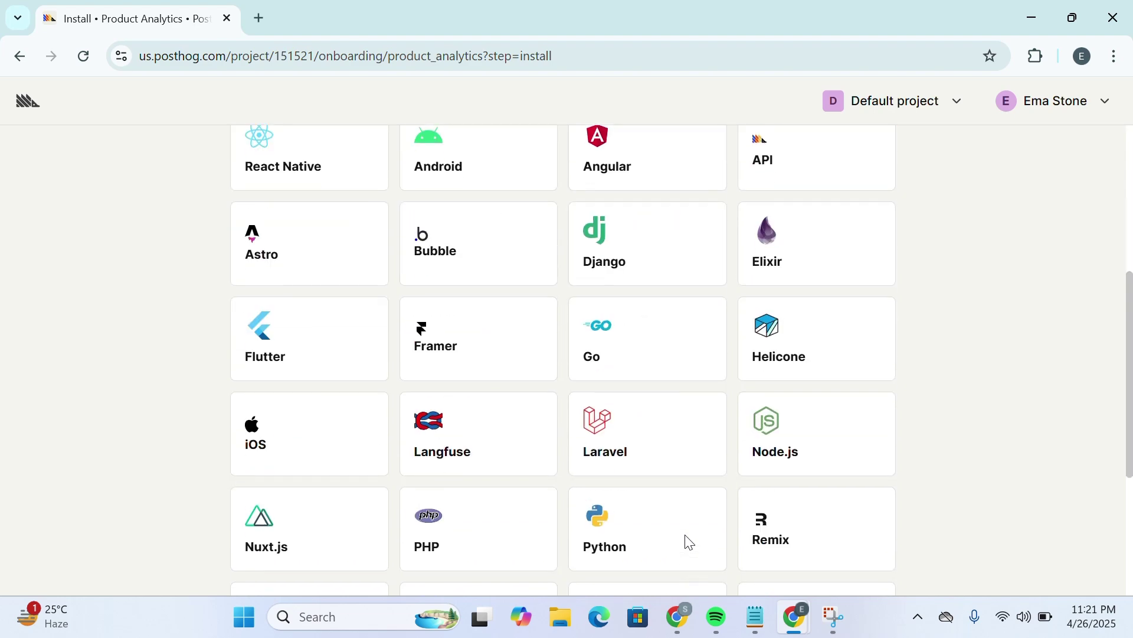
pyautogui.scroll(5, 688, 542)
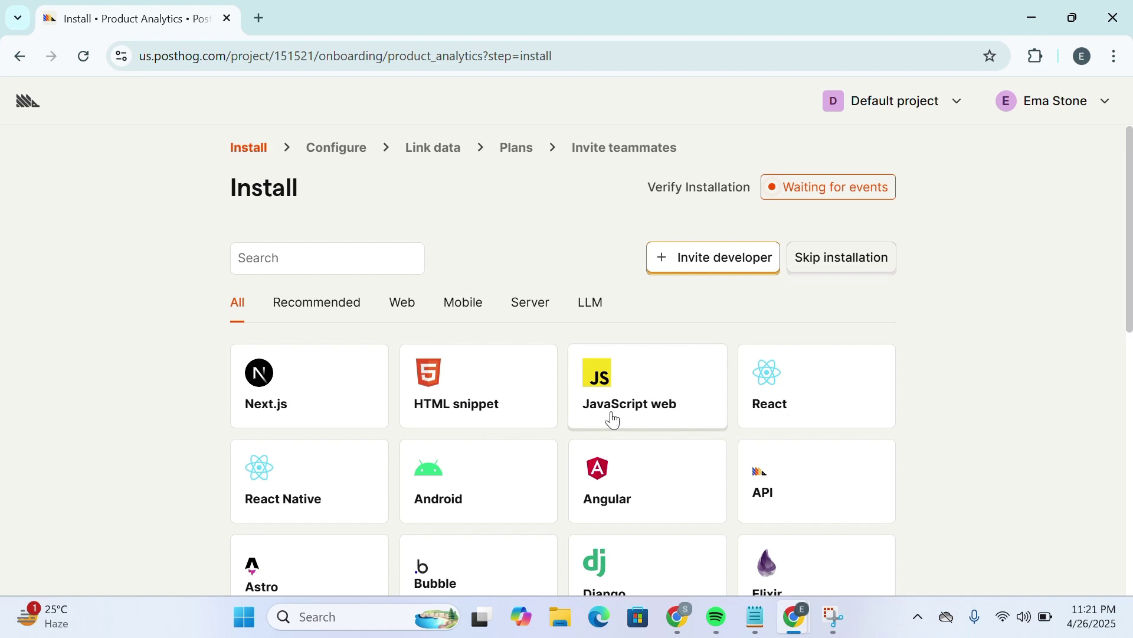
pyautogui.scroll(-2, 299, 506)
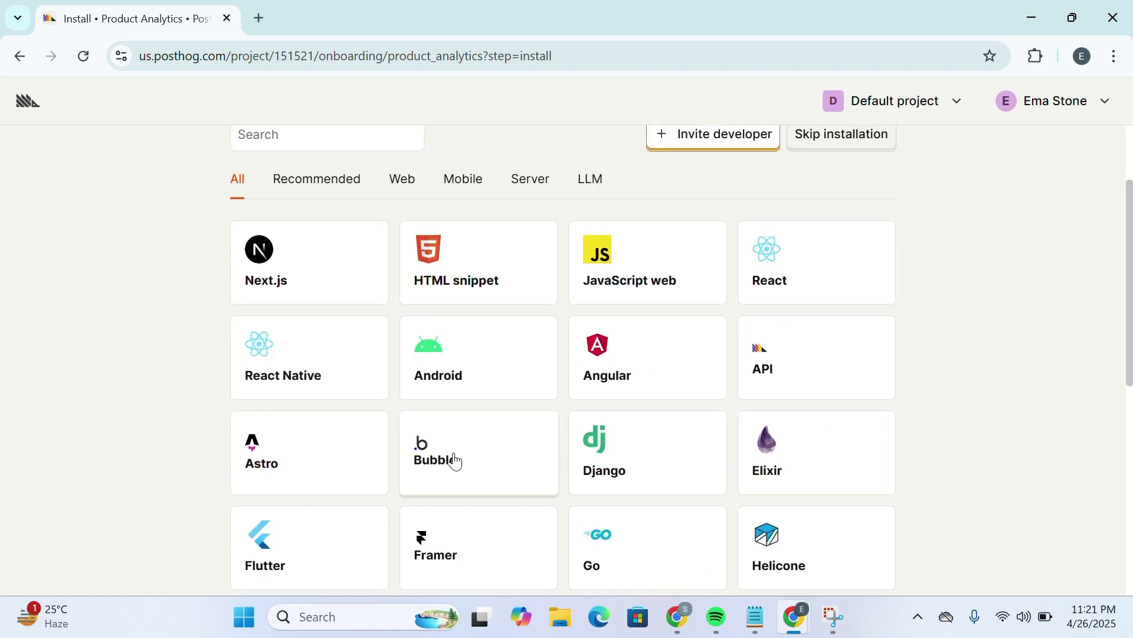
pyautogui.scroll(-1, 479, 476)
pyautogui.scroll(-2, 478, 476)
pyautogui.scroll(-1, 479, 476)
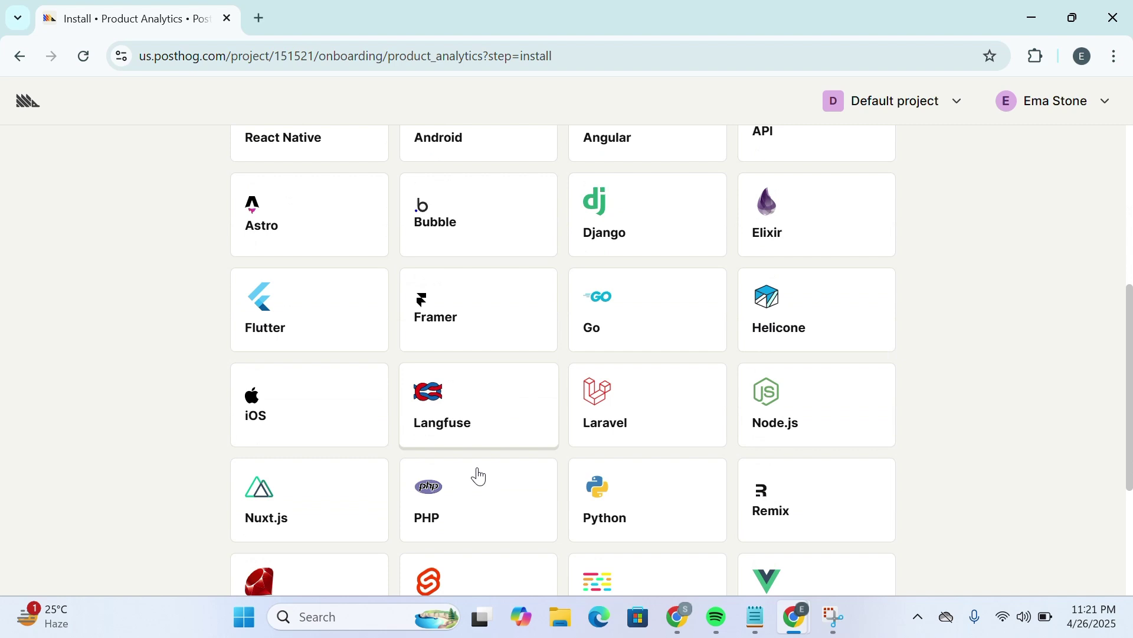
pyautogui.scroll(6, 478, 476)
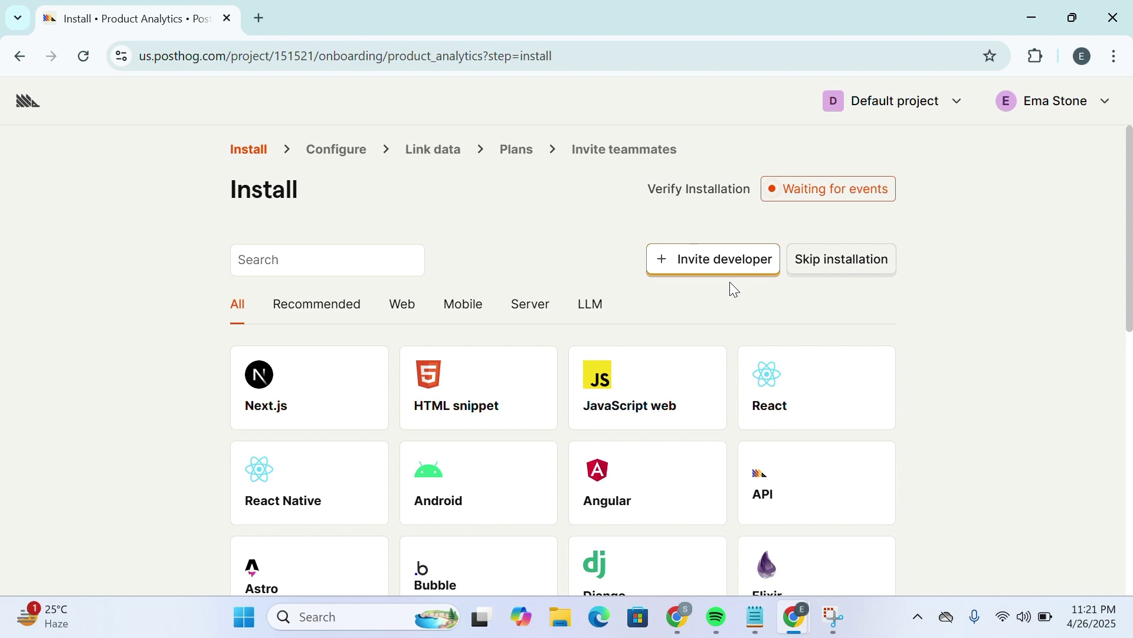
pyautogui.scroll(-2, 306, 425)
pyautogui.scroll(1, 306, 422)
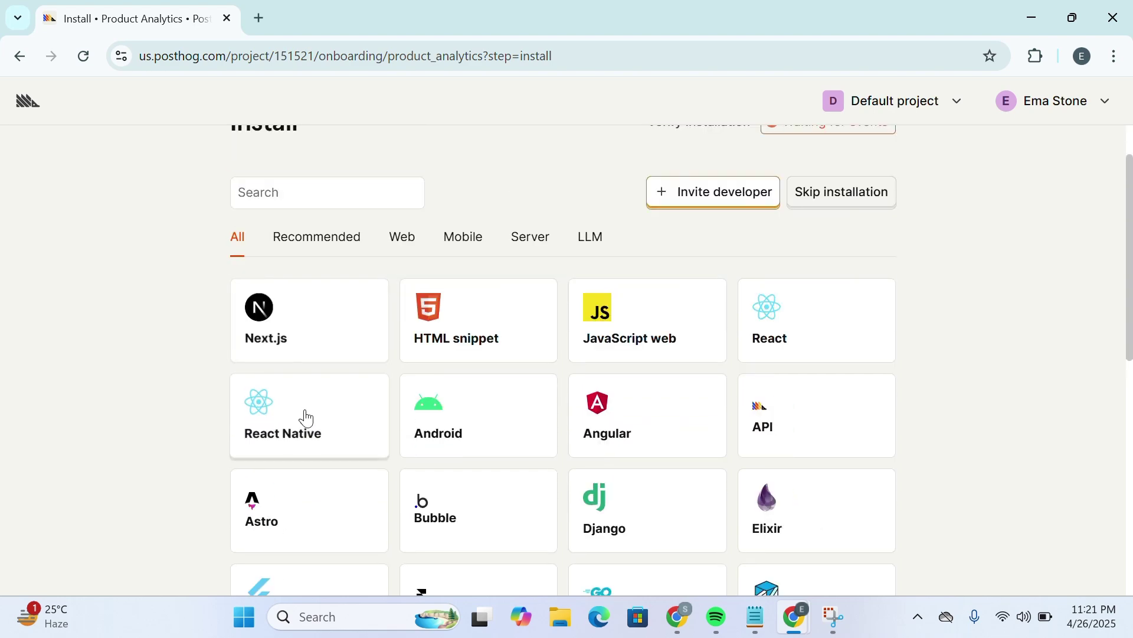
pyautogui.click(297, 361)
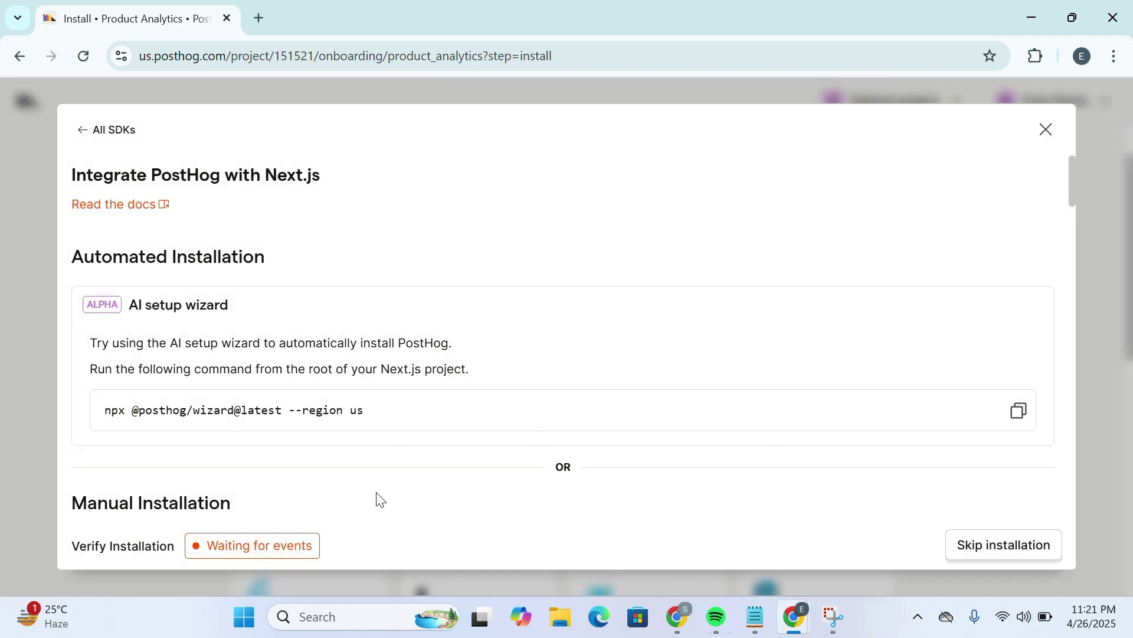
# Skip installation, enable session recordings, and advance to the Link data step.
pyautogui.click(1008, 547)
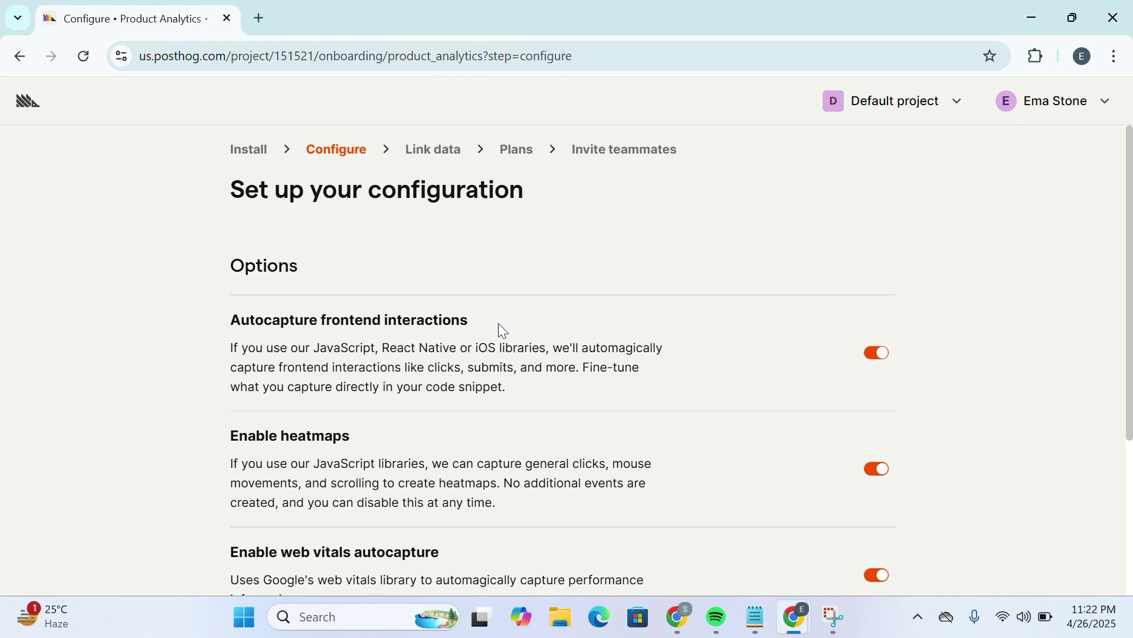
pyautogui.scroll(-2, 498, 324)
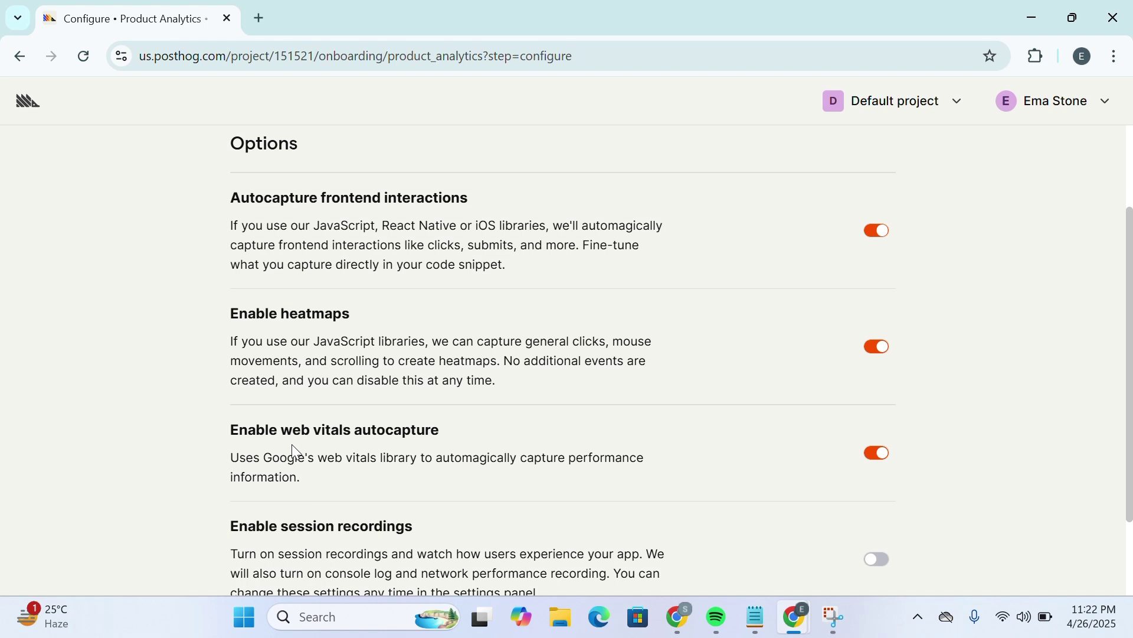
pyautogui.scroll(-1, 522, 451)
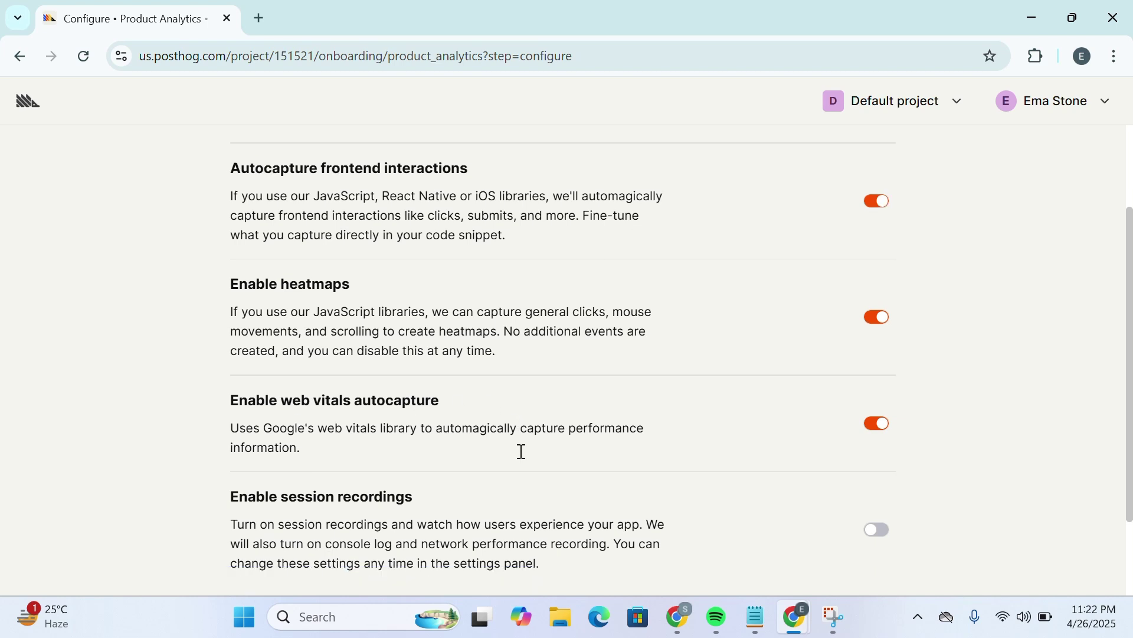
pyautogui.scroll(-2, 521, 451)
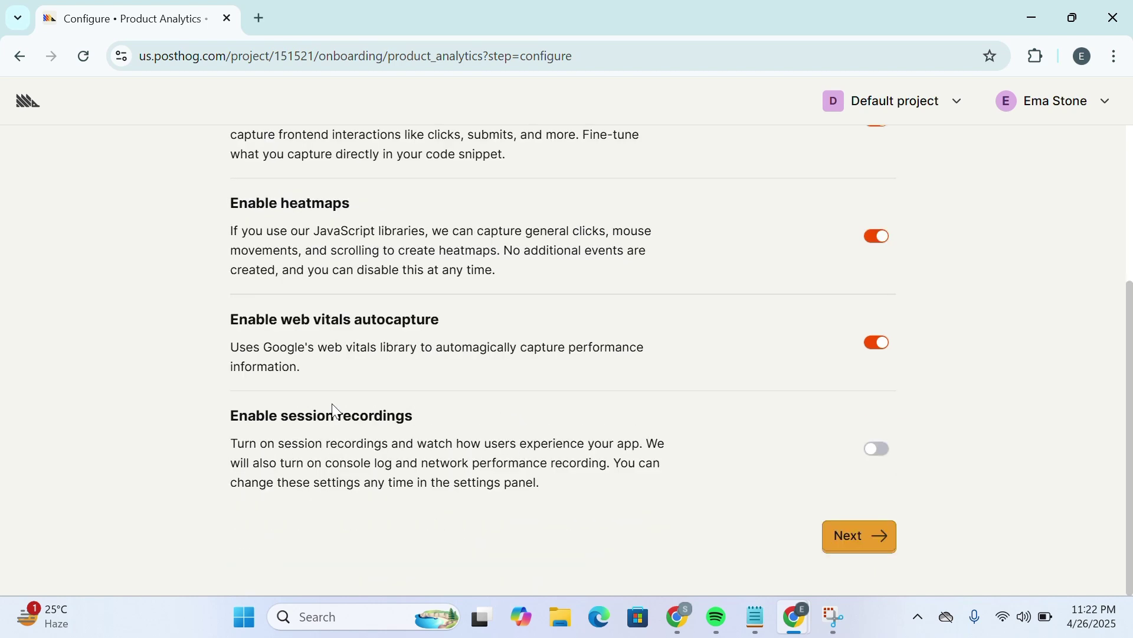
pyautogui.click(885, 452)
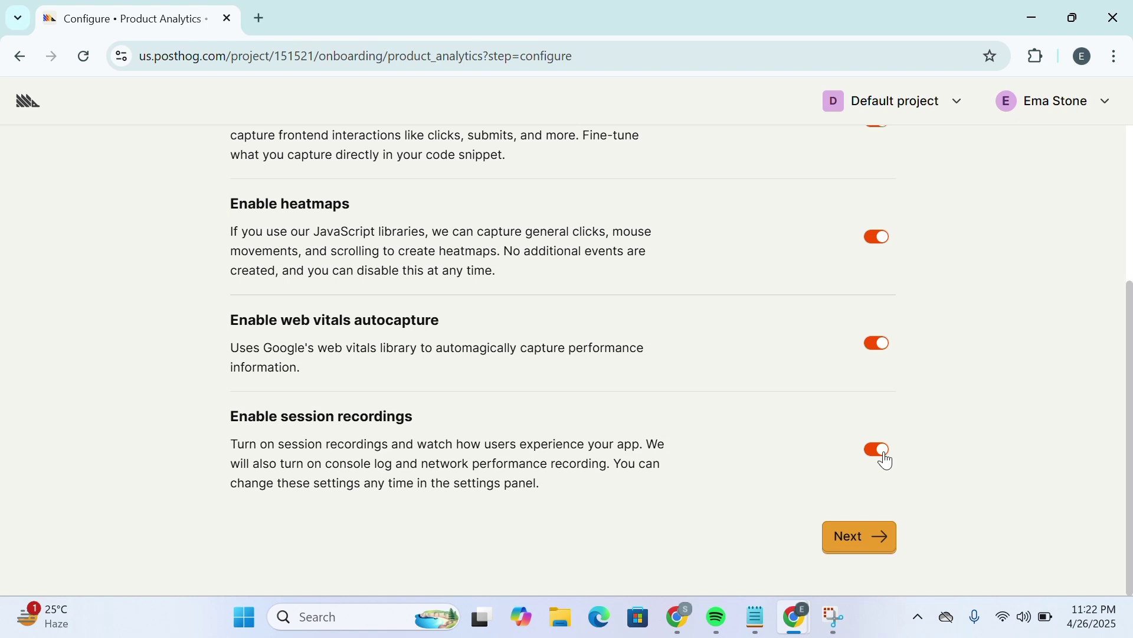
pyautogui.click(852, 550)
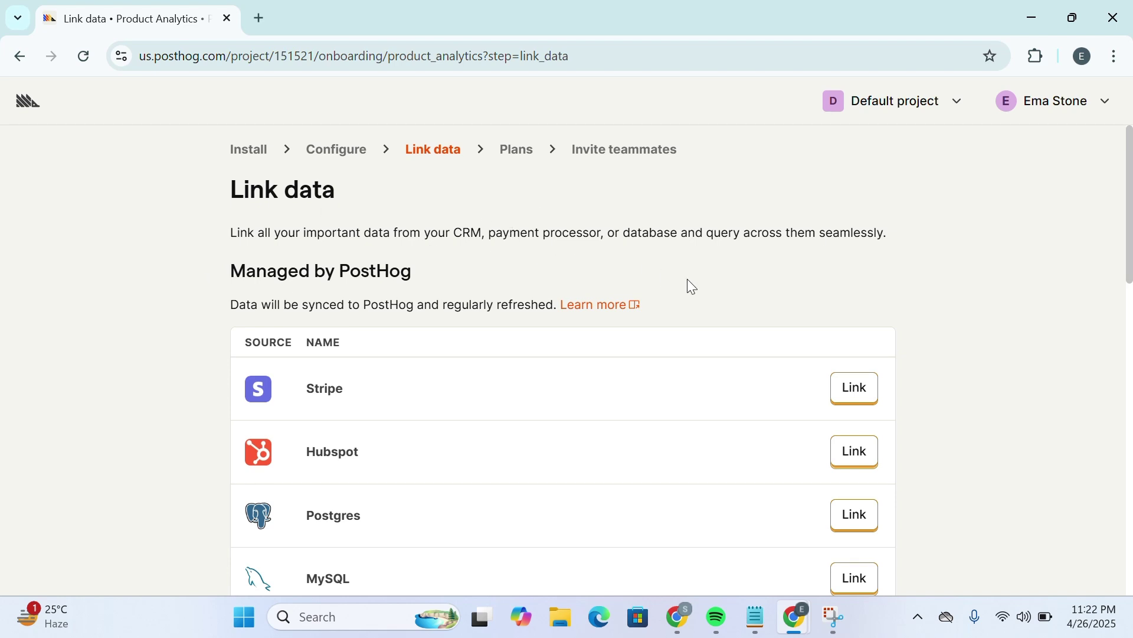
# Skip the Link data sources list without connecting any source.
pyautogui.scroll(-5, 830, 254)
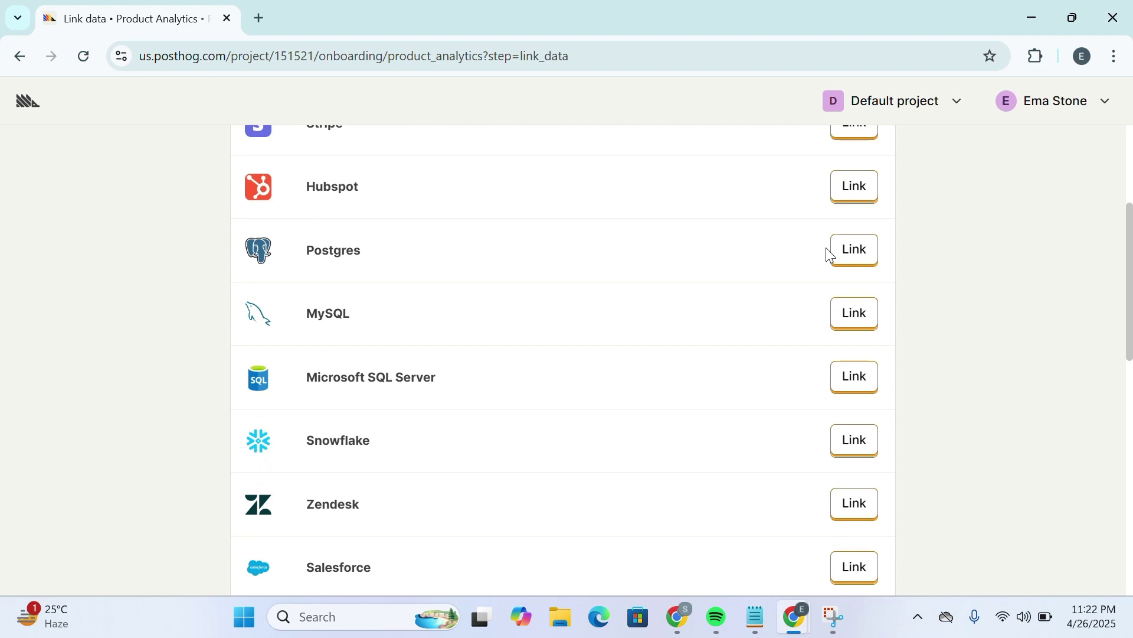
pyautogui.scroll(-4, 830, 254)
pyautogui.scroll(-4, 738, 363)
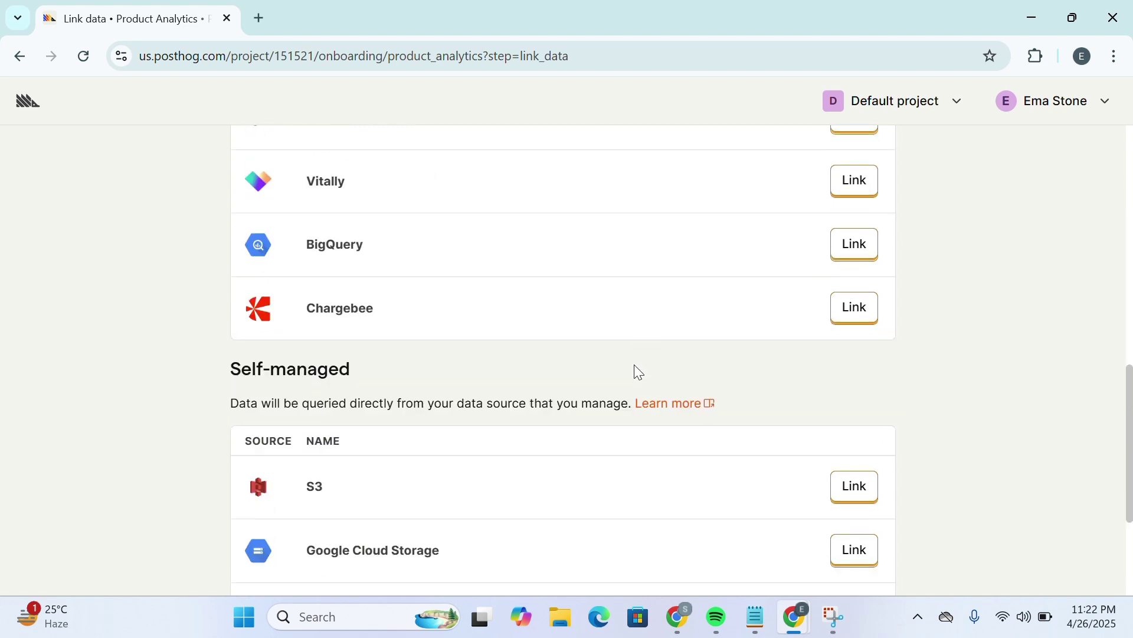
pyautogui.scroll(-4, 635, 366)
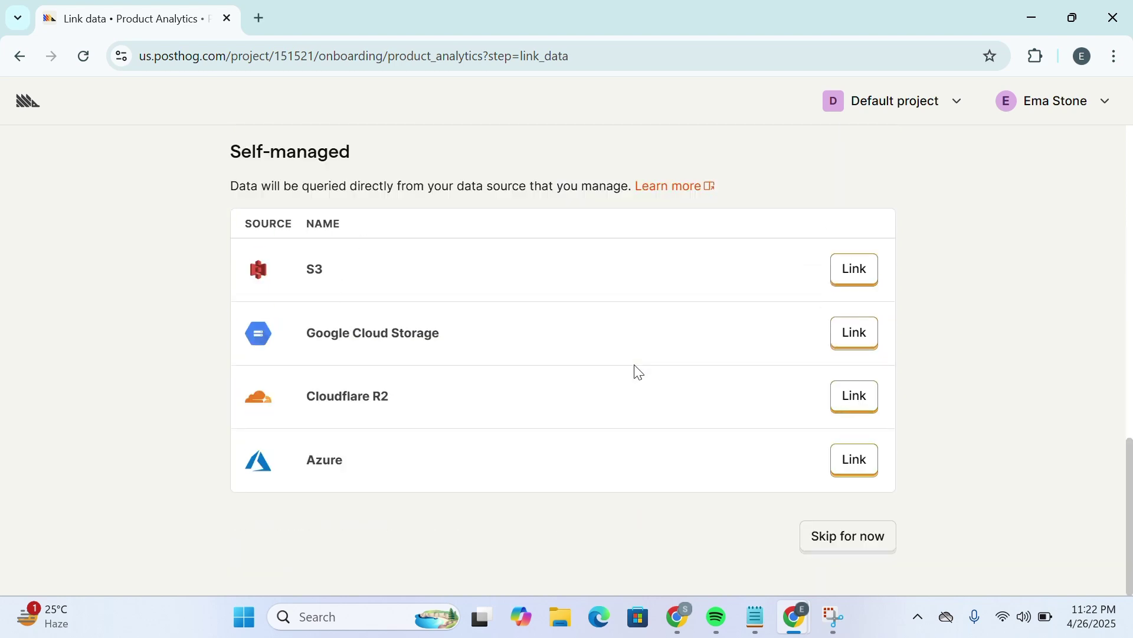
pyautogui.click(826, 548)
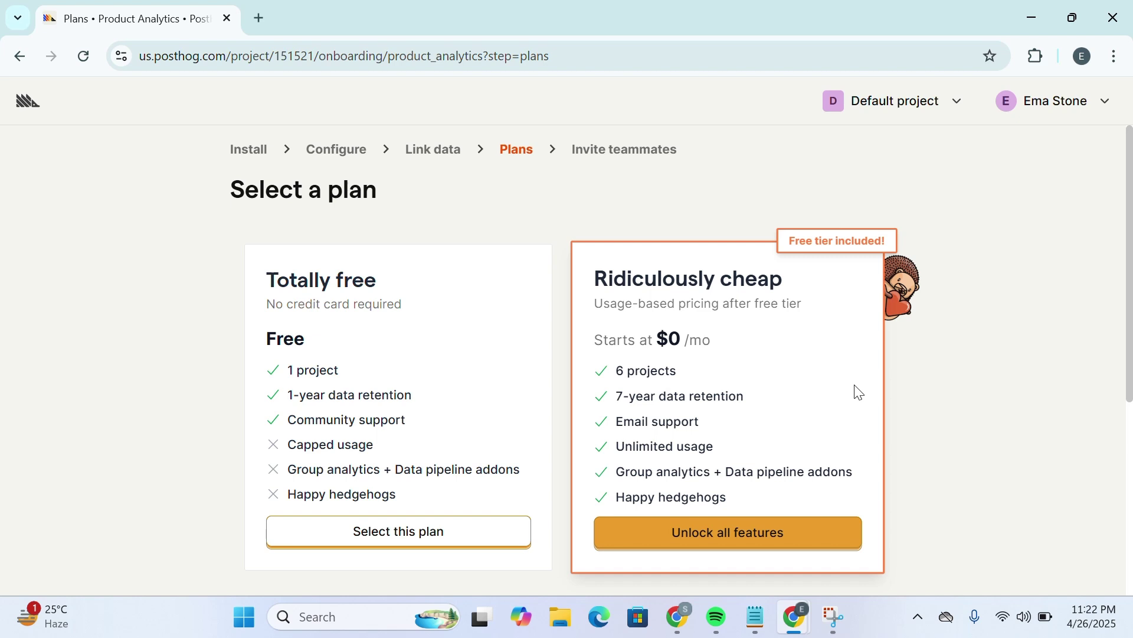
# Choose the Totally free plan over Ridiculously cheap.
pyautogui.click(475, 541)
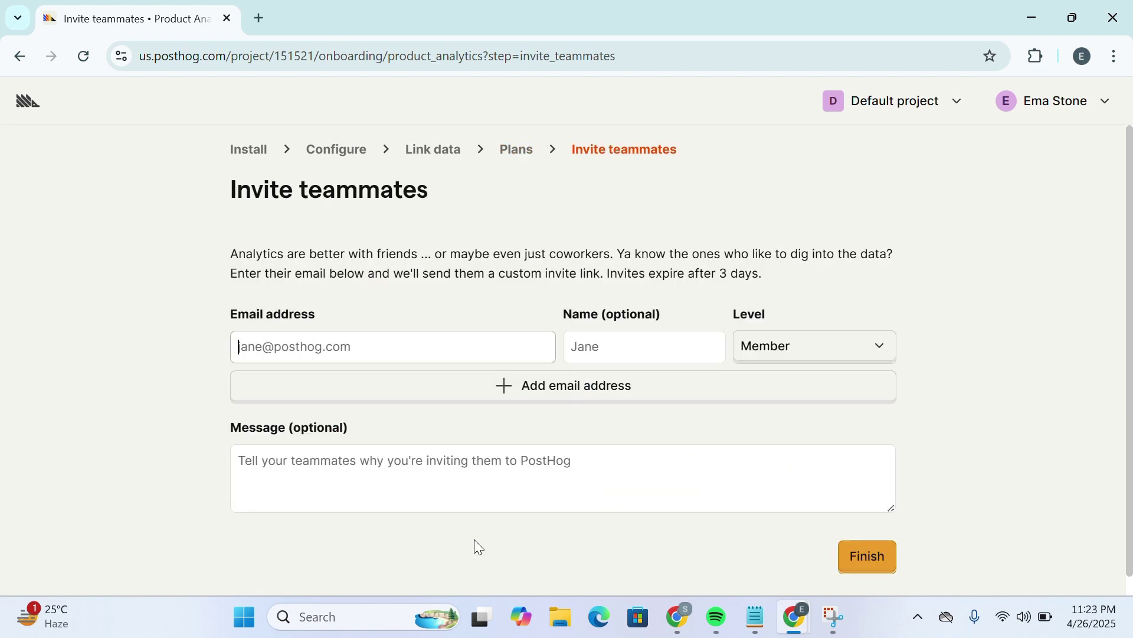
pyautogui.click(456, 339)
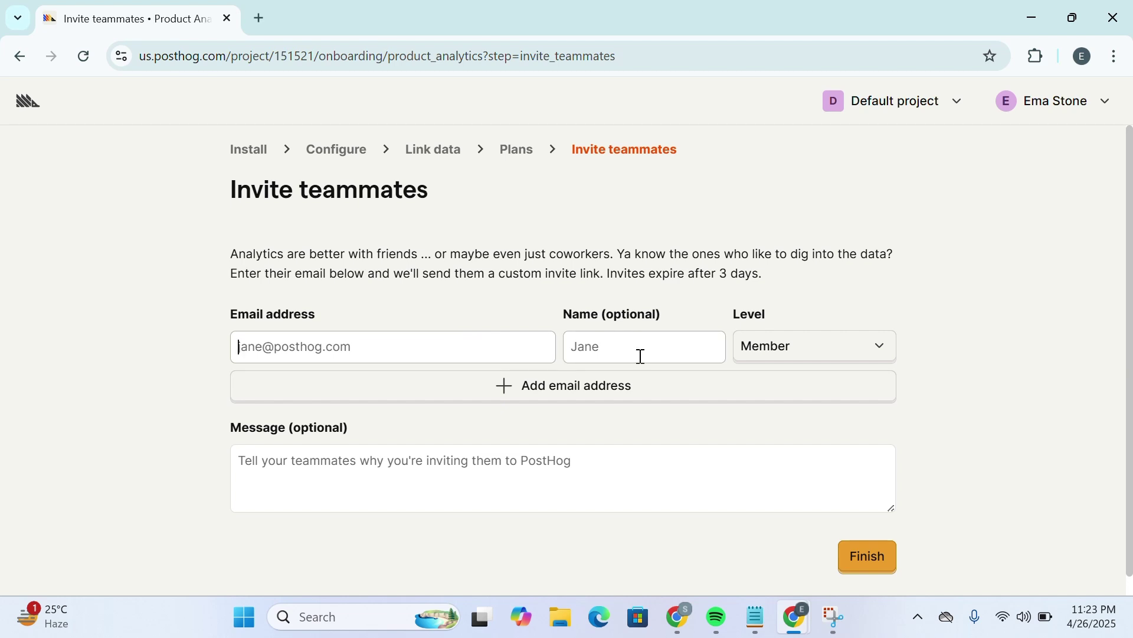
pyautogui.click(785, 353)
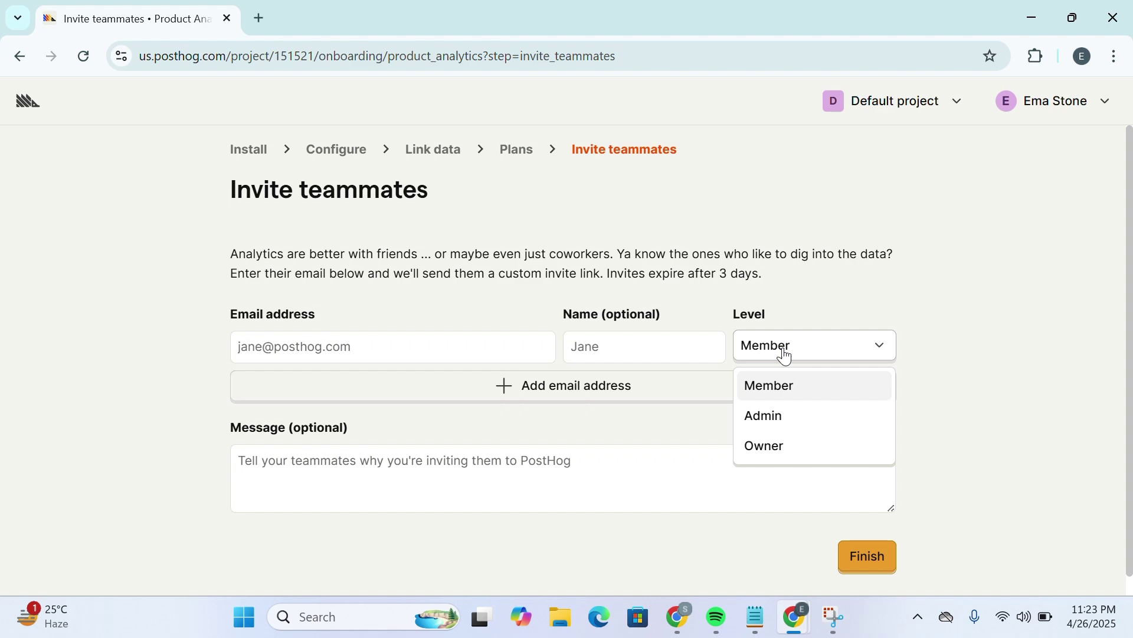
pyautogui.click(207, 463)
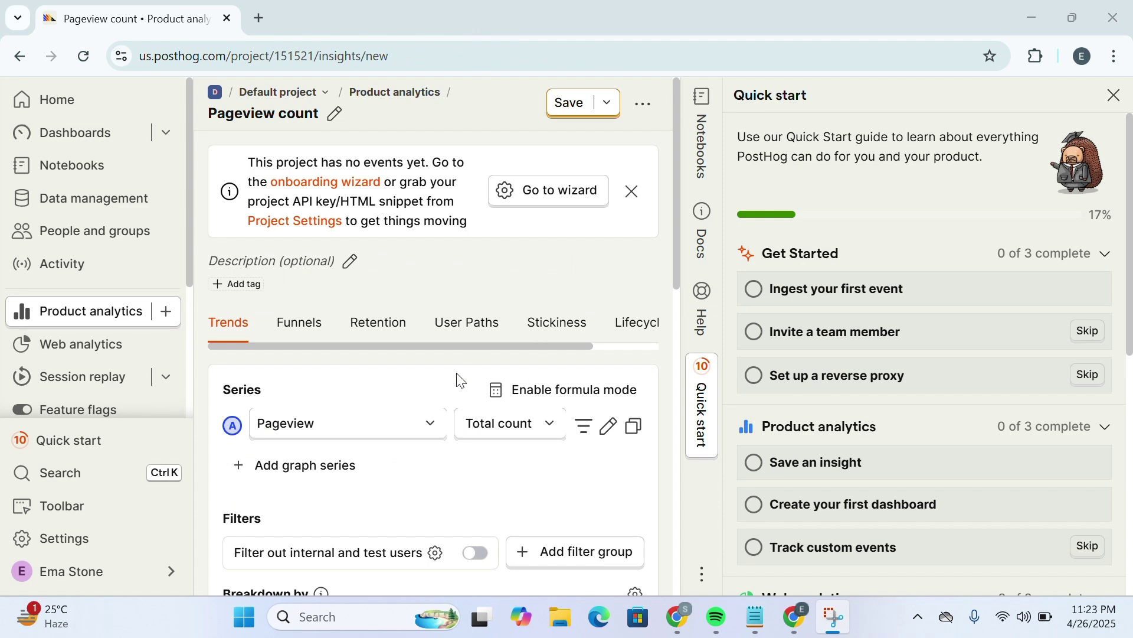
# Close the Quick start guide so the unsaved 'Pageview count' insight fills the page.
pyautogui.scroll(-2, 295, 519)
pyautogui.scroll(2, 287, 525)
pyautogui.scroll(-4, 674, 392)
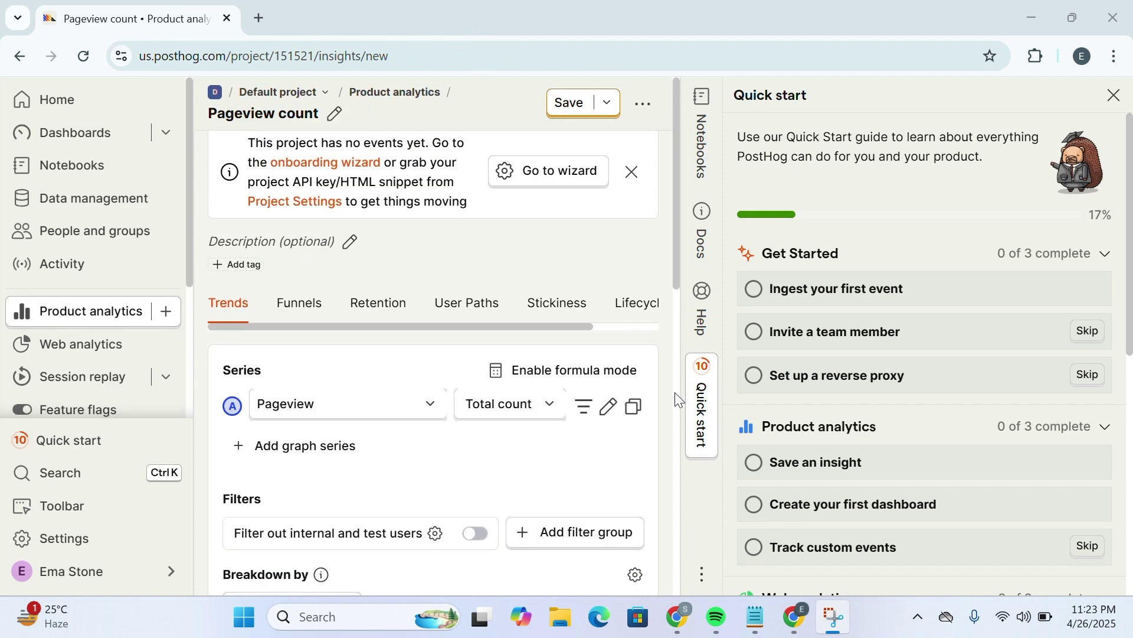
pyautogui.click(1114, 101)
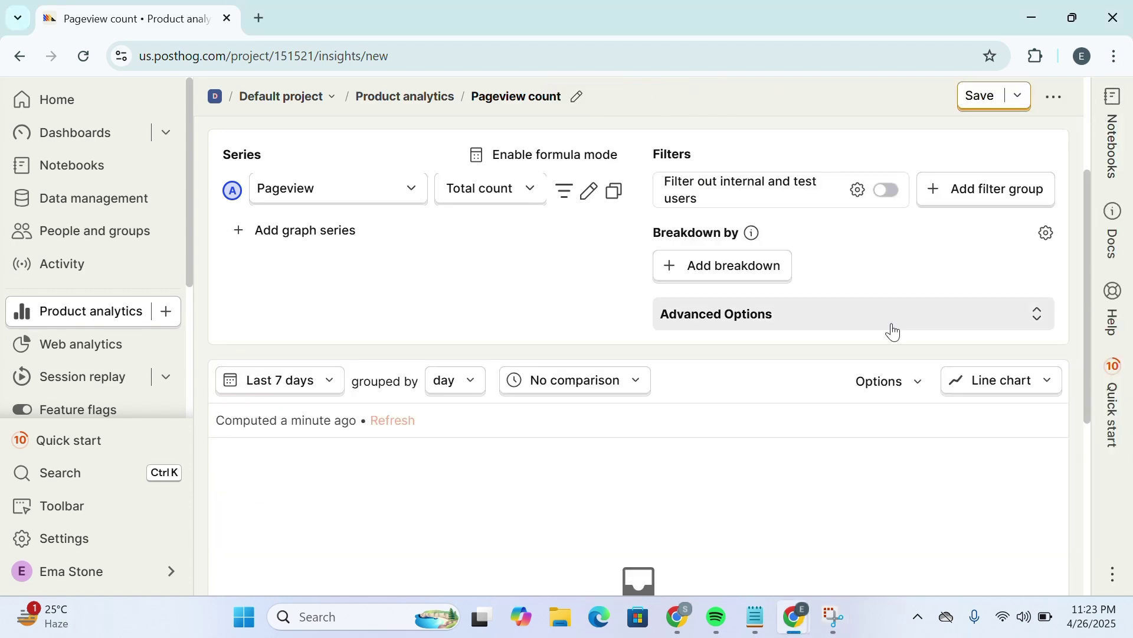
pyautogui.scroll(3, 894, 332)
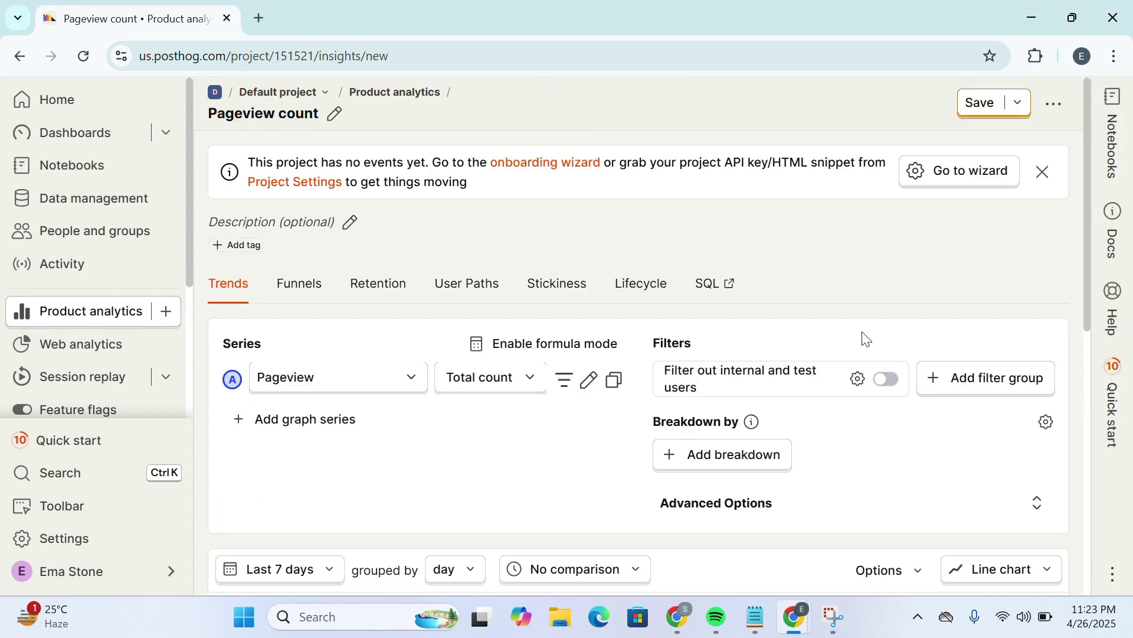
# Go to the Product analytics insights list showing the six example insights.
pyautogui.click(111, 313)
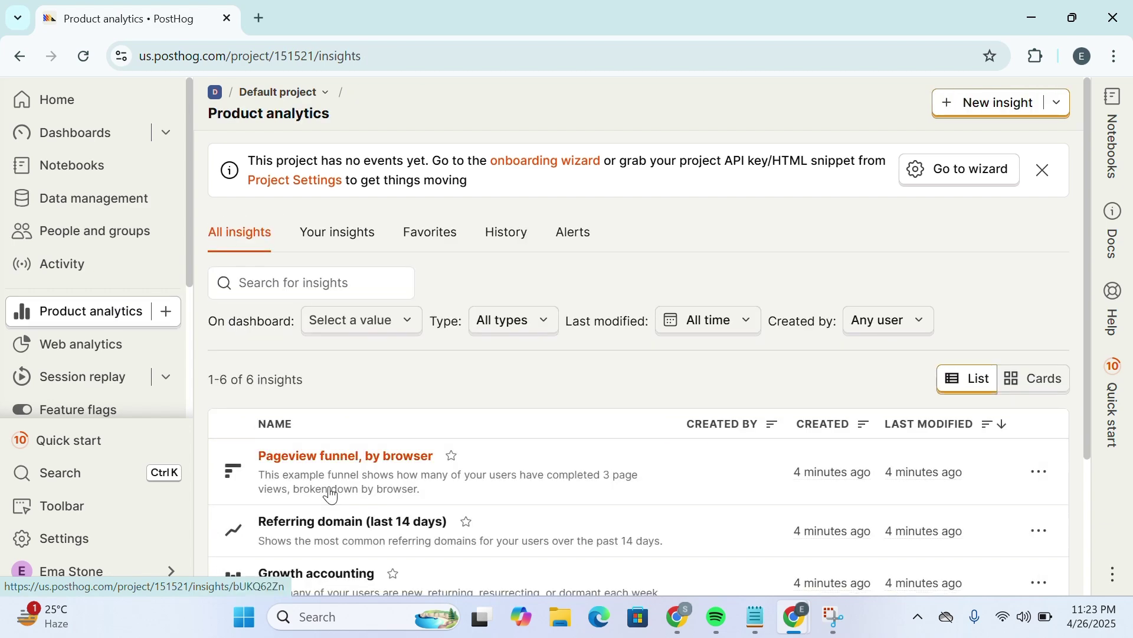
pyautogui.scroll(-3, 331, 495)
pyautogui.scroll(1, 326, 413)
pyautogui.scroll(1, 324, 387)
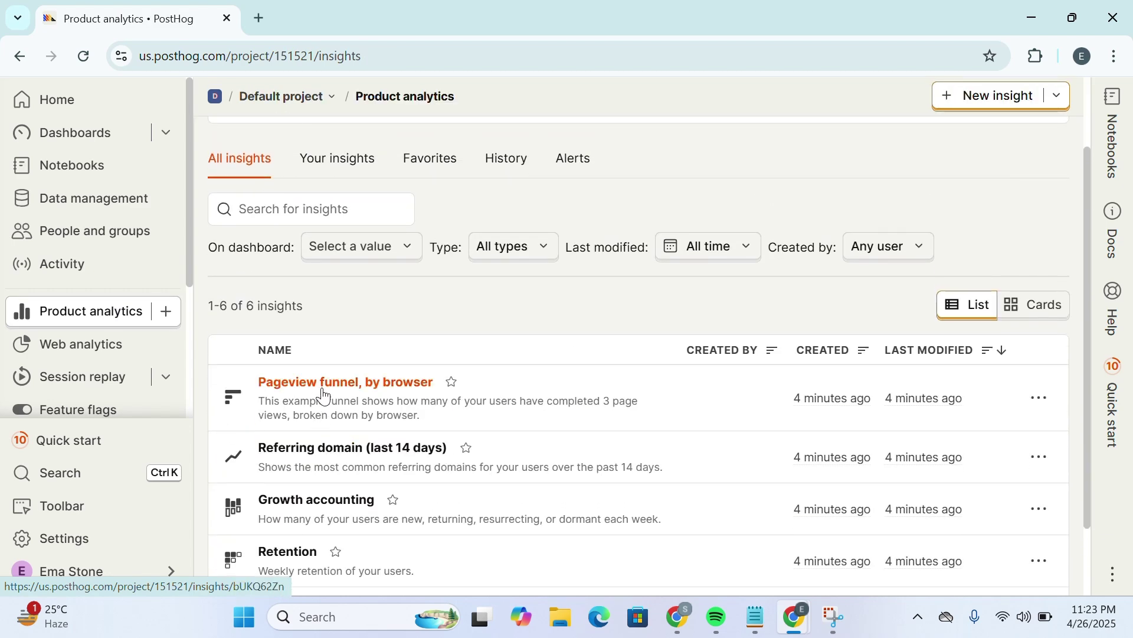
pyautogui.scroll(1, 324, 384)
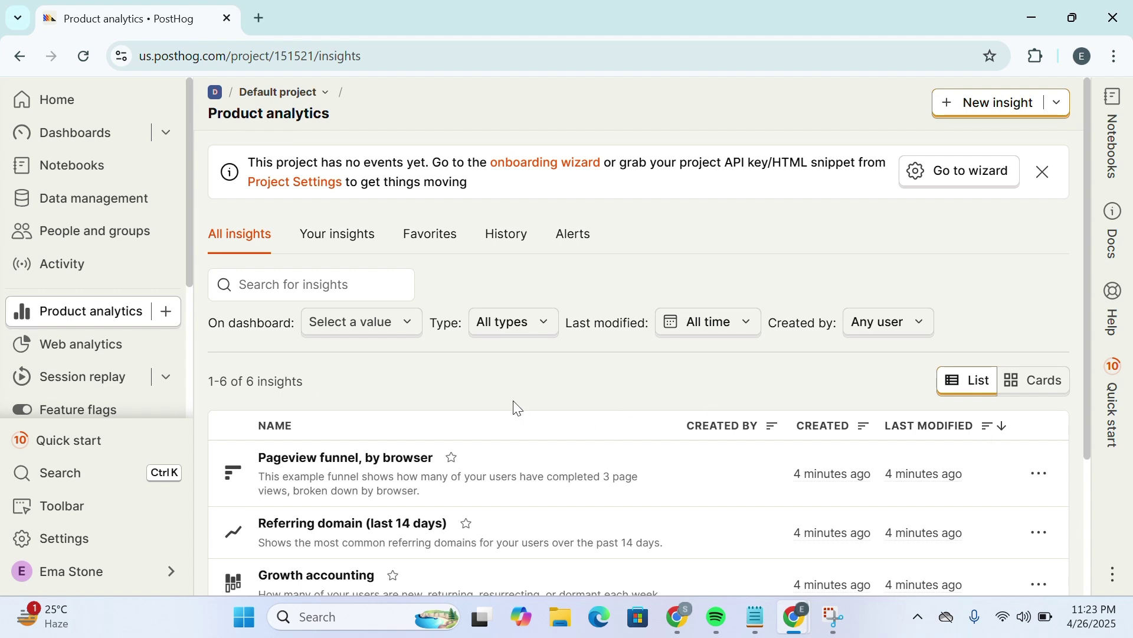
# Inspect the On dashboard, Type and Created by filter options without applying any.
pyautogui.click(355, 333)
pyautogui.click(474, 334)
pyautogui.click(474, 336)
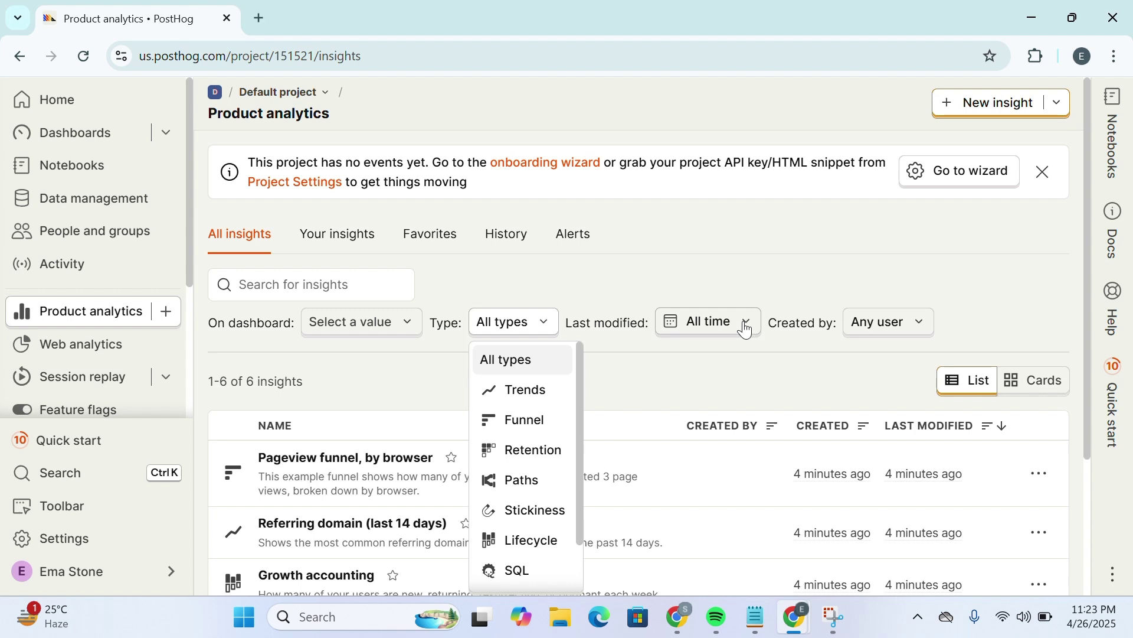
pyautogui.click(886, 339)
pyautogui.click(886, 338)
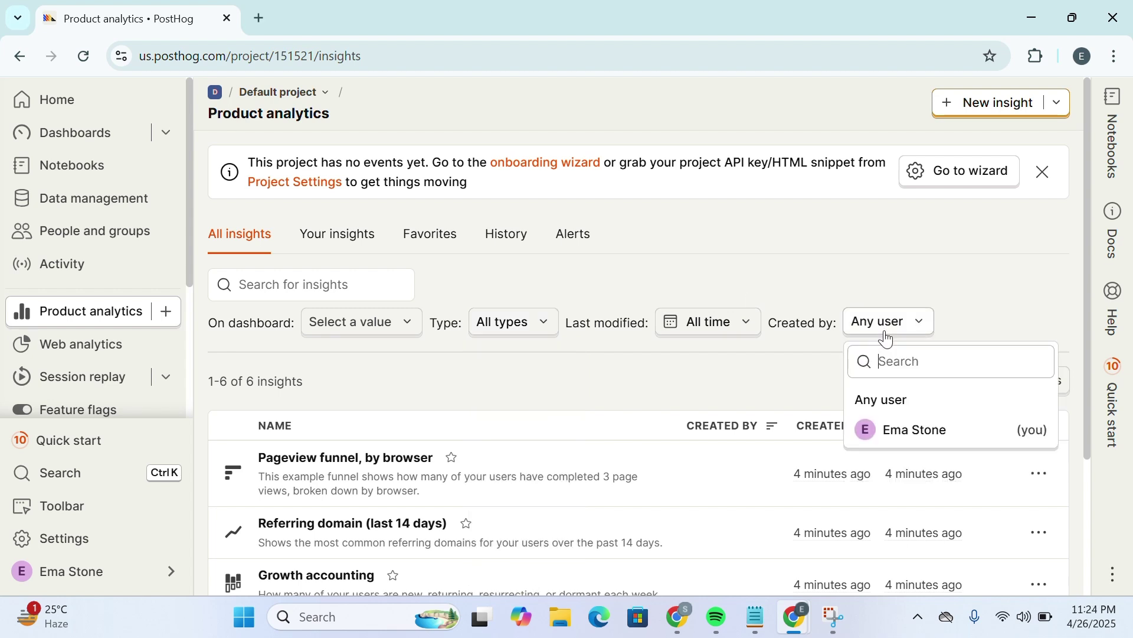
pyautogui.click(863, 260)
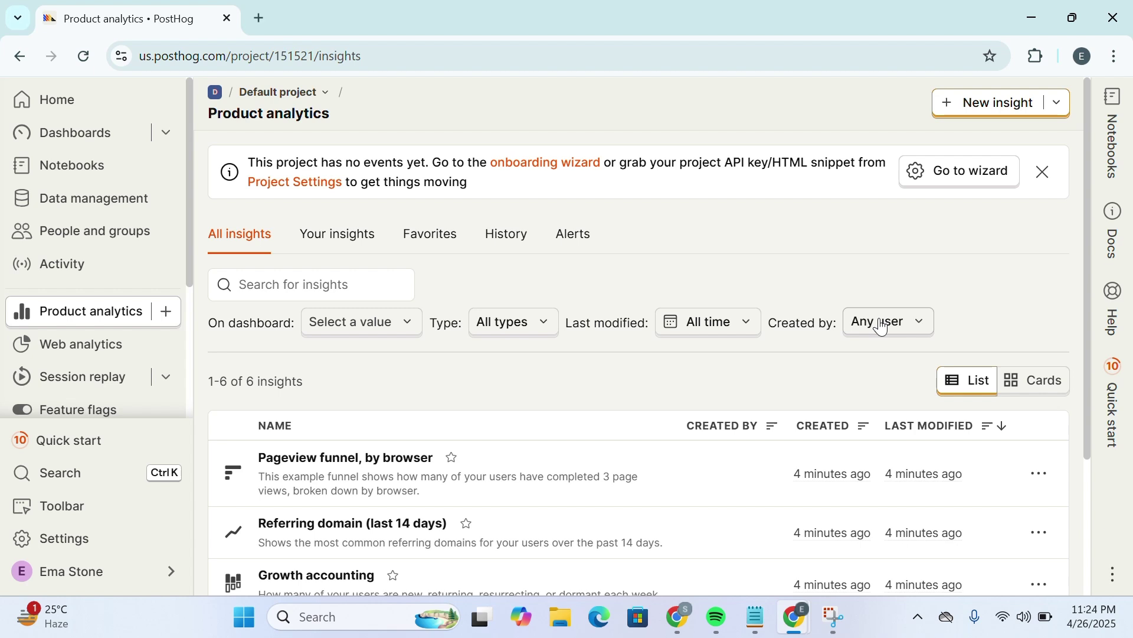
pyautogui.scroll(-3, 663, 338)
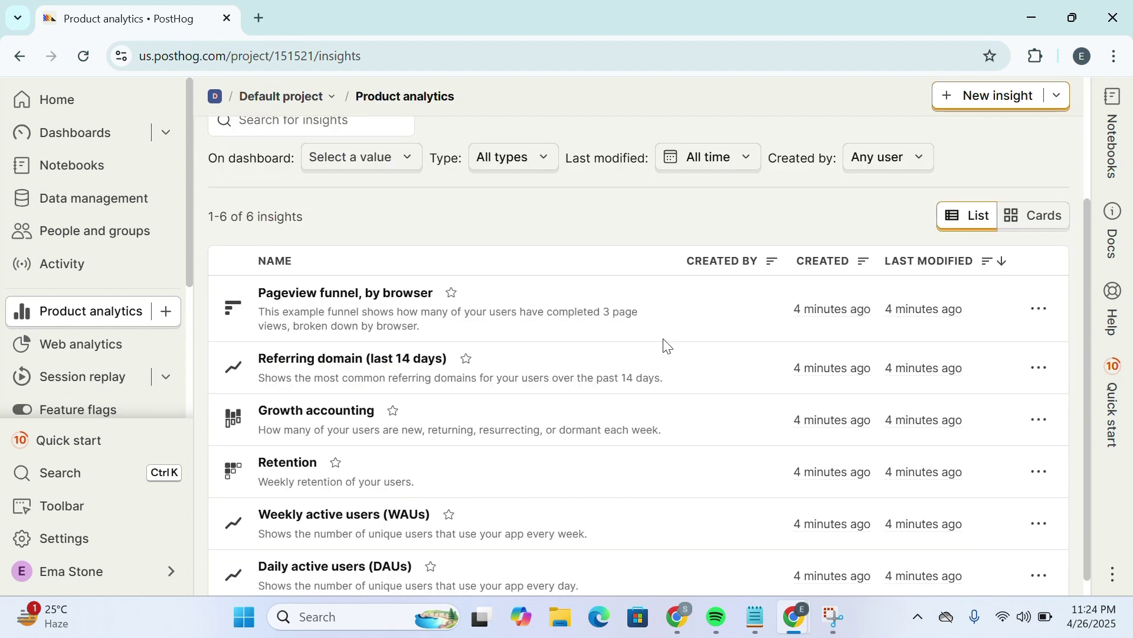
pyautogui.scroll(-1, 666, 346)
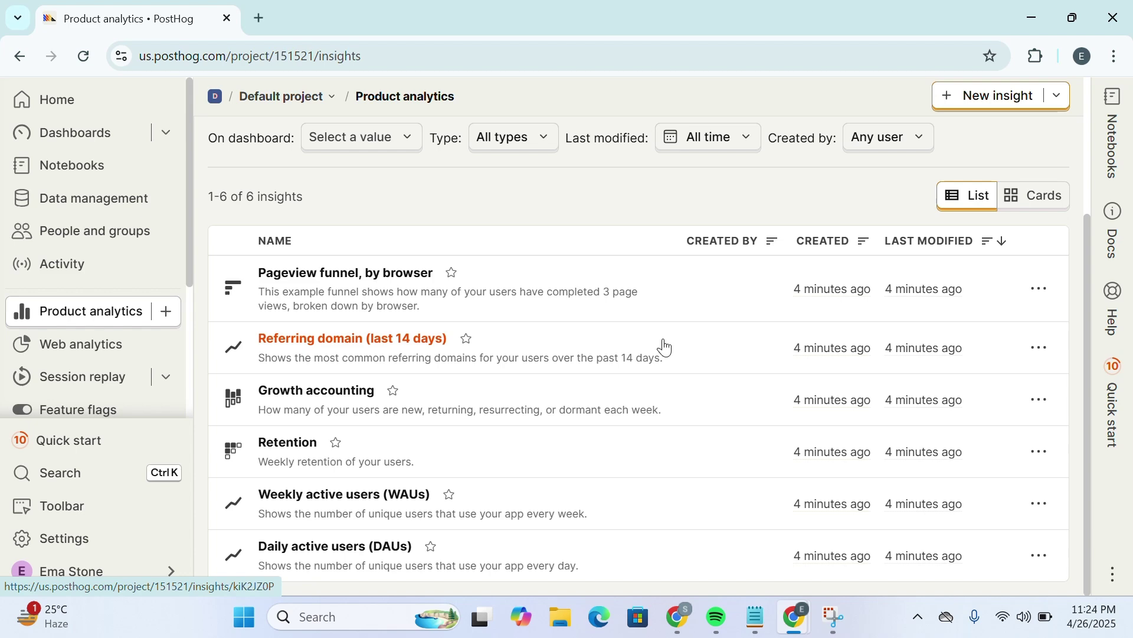
pyautogui.scroll(3, 663, 340)
pyautogui.scroll(-2, 663, 340)
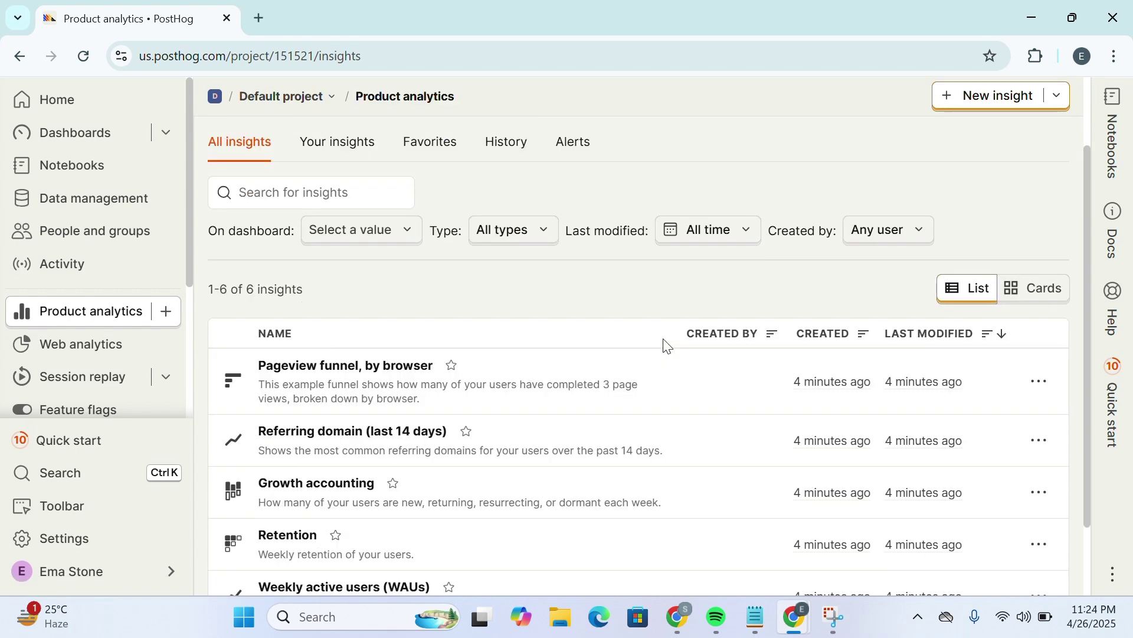
pyautogui.scroll(-2, 664, 345)
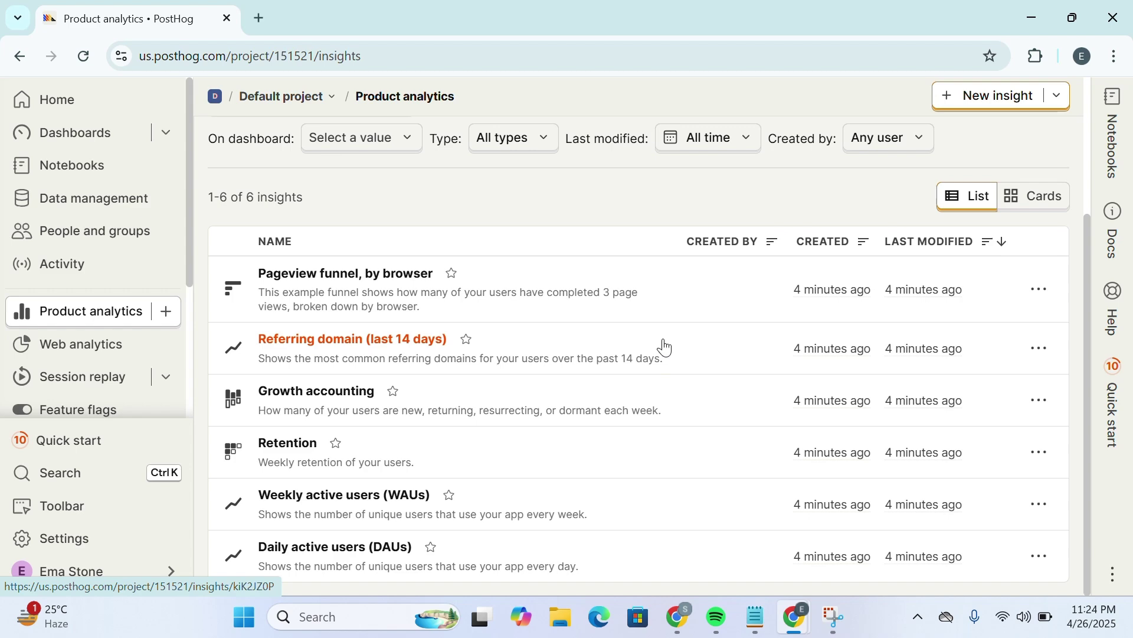
pyautogui.scroll(3, 664, 345)
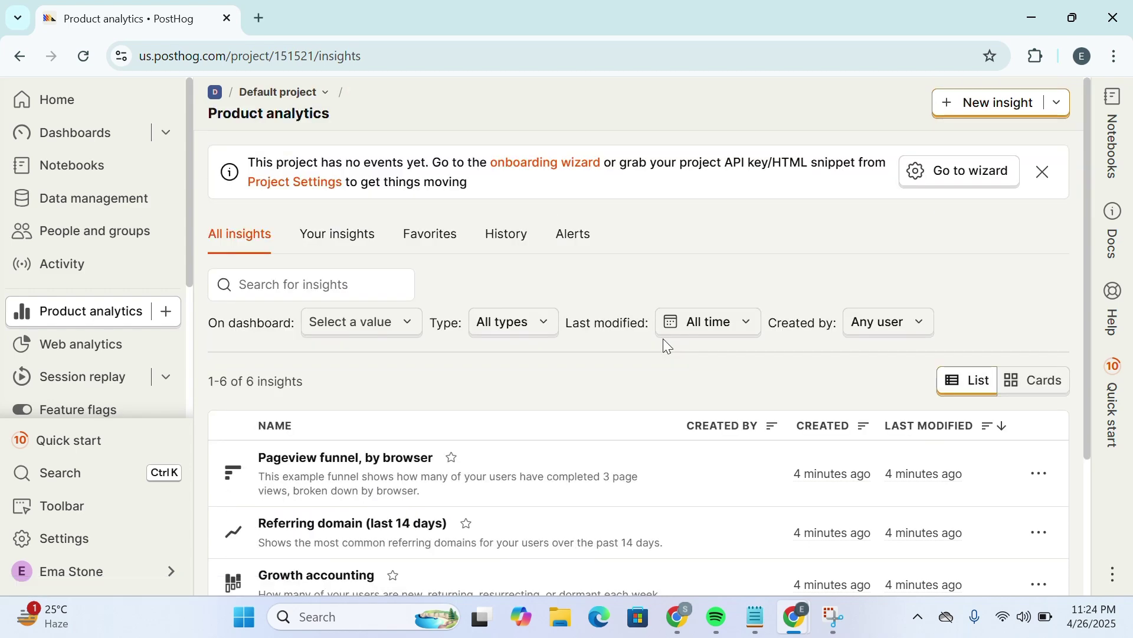
pyautogui.scroll(-3, 663, 340)
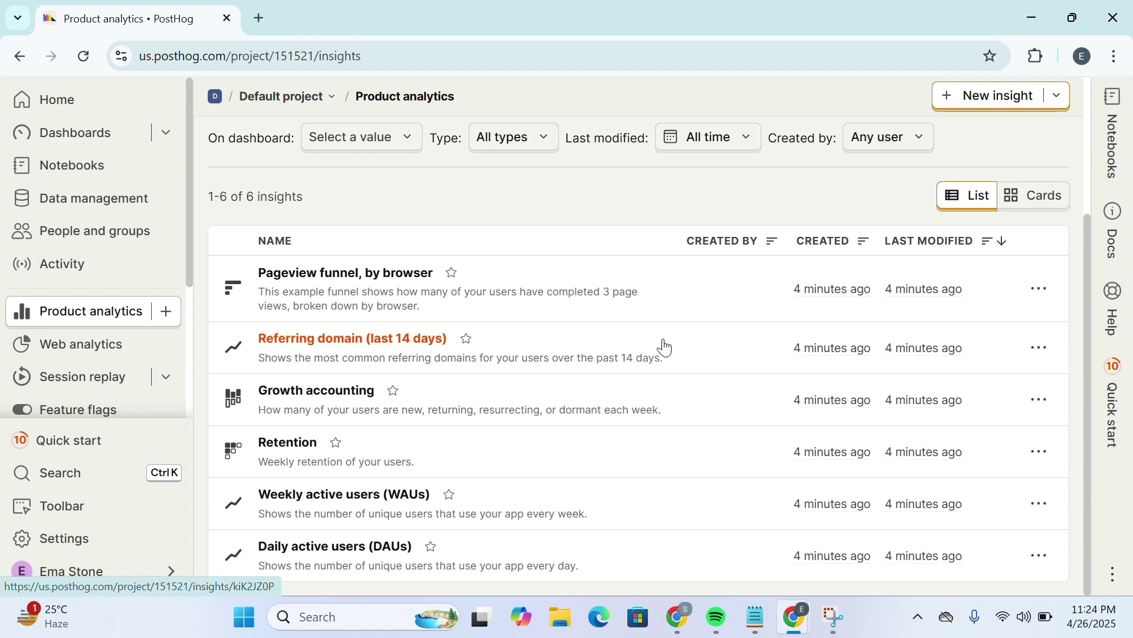
pyautogui.scroll(3, 665, 347)
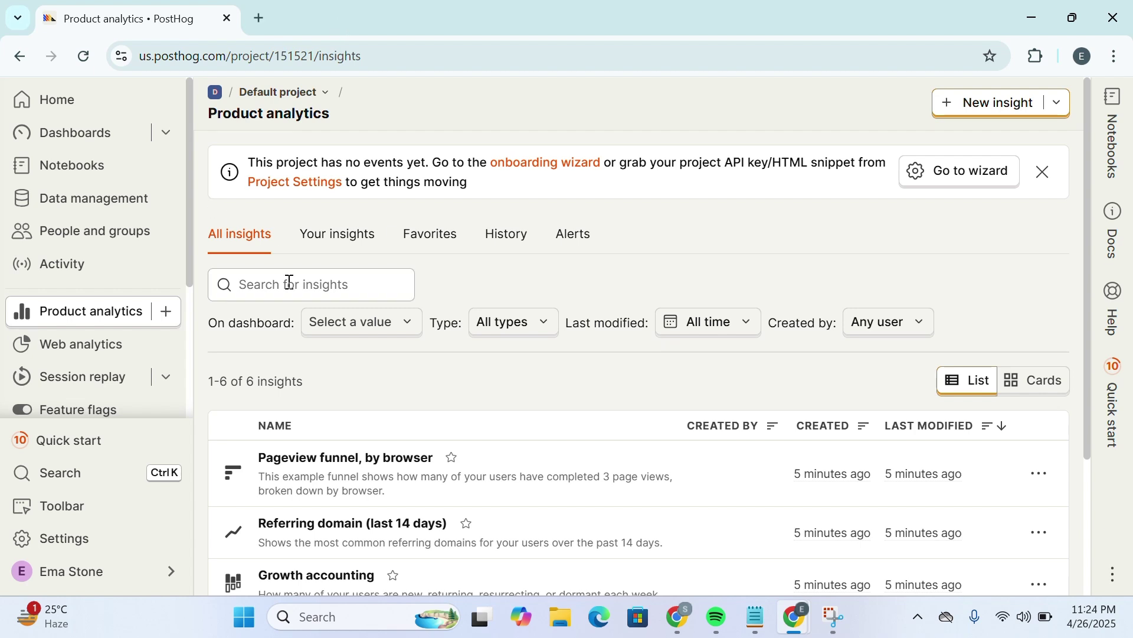
pyautogui.scroll(-3, 289, 282)
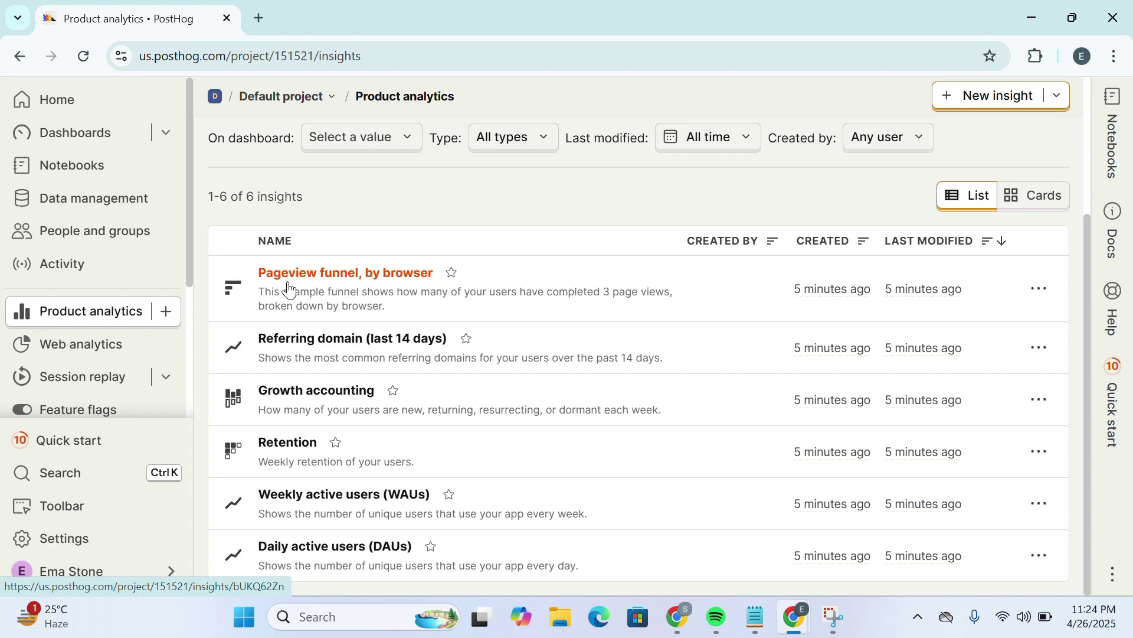
pyautogui.scroll(2, 289, 288)
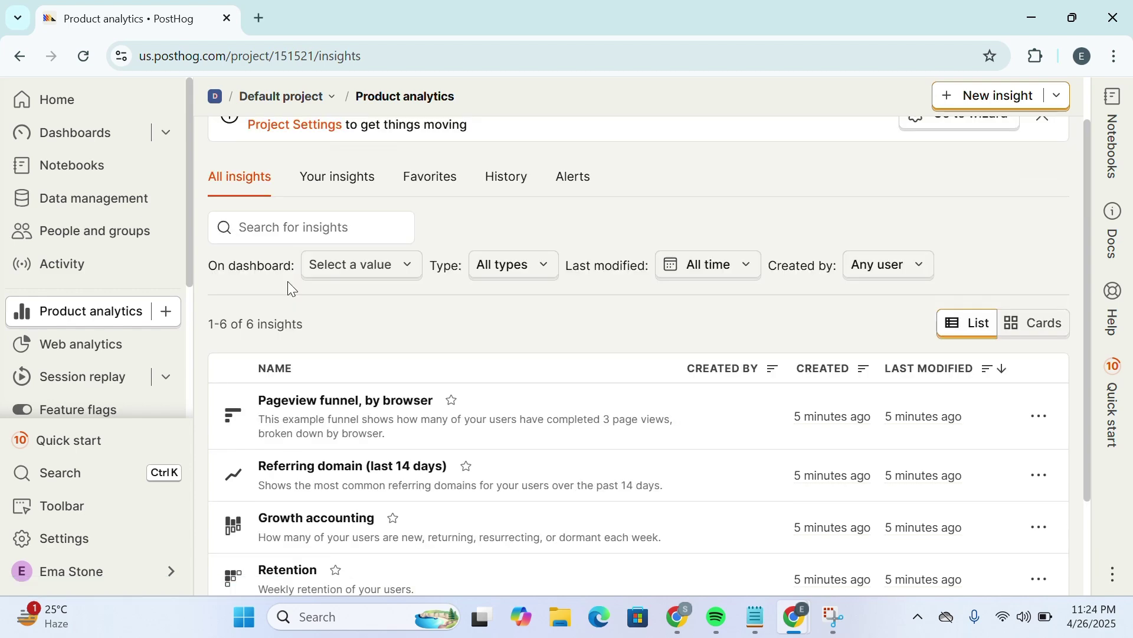
pyautogui.scroll(1, 288, 281)
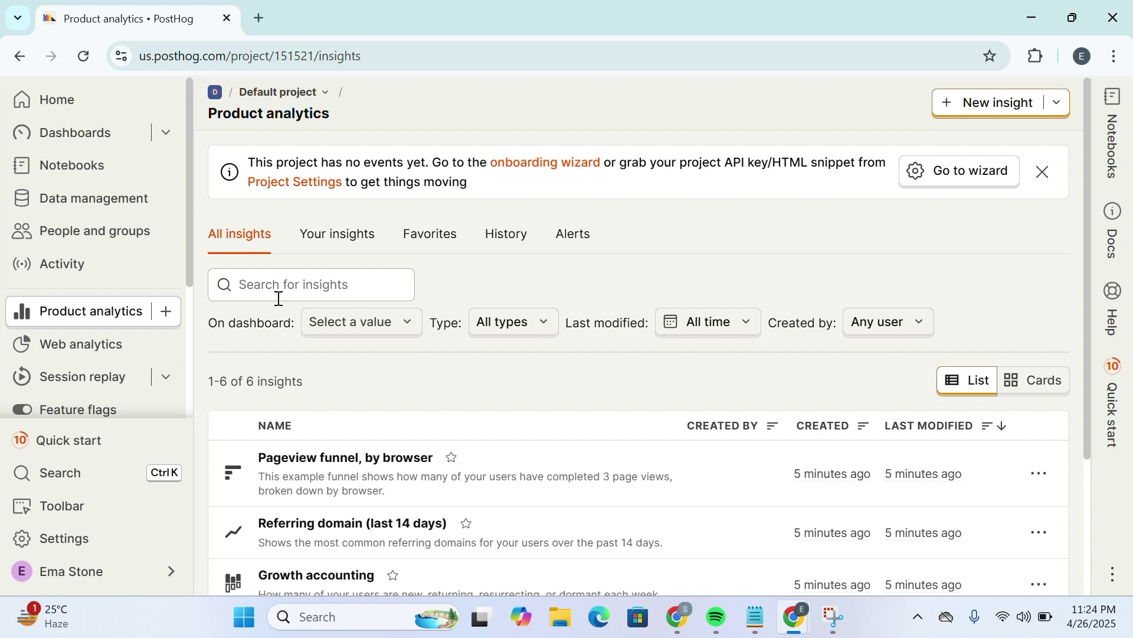
# Go to My App Dashboard and scroll down to the Retention card.
pyautogui.click(97, 109)
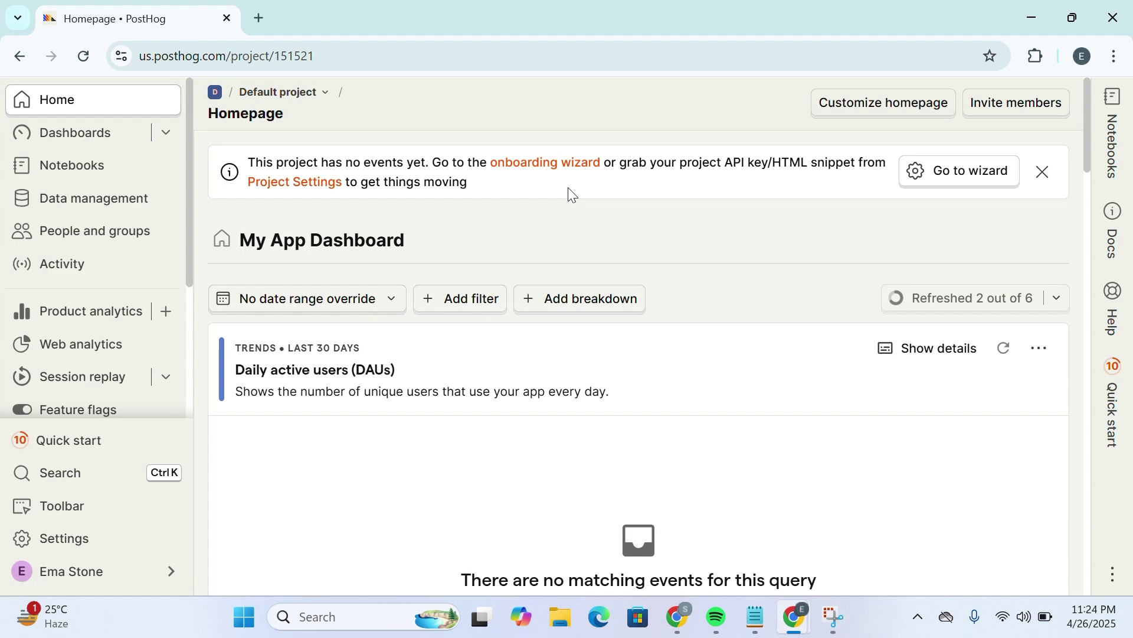
pyautogui.scroll(-7, 496, 329)
pyautogui.scroll(-7, 498, 330)
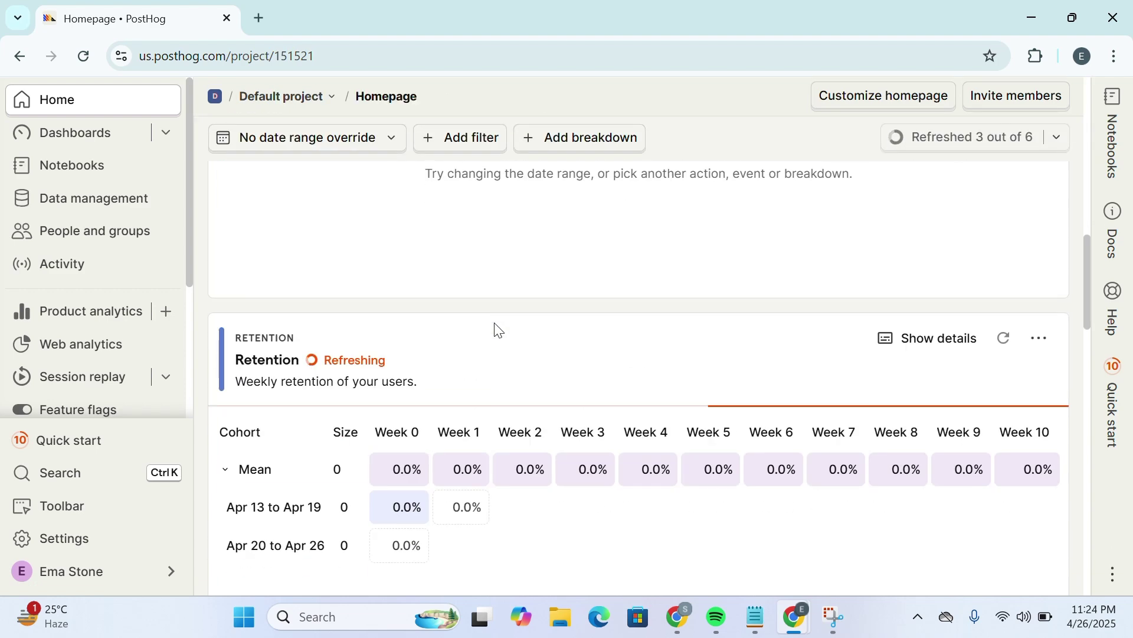